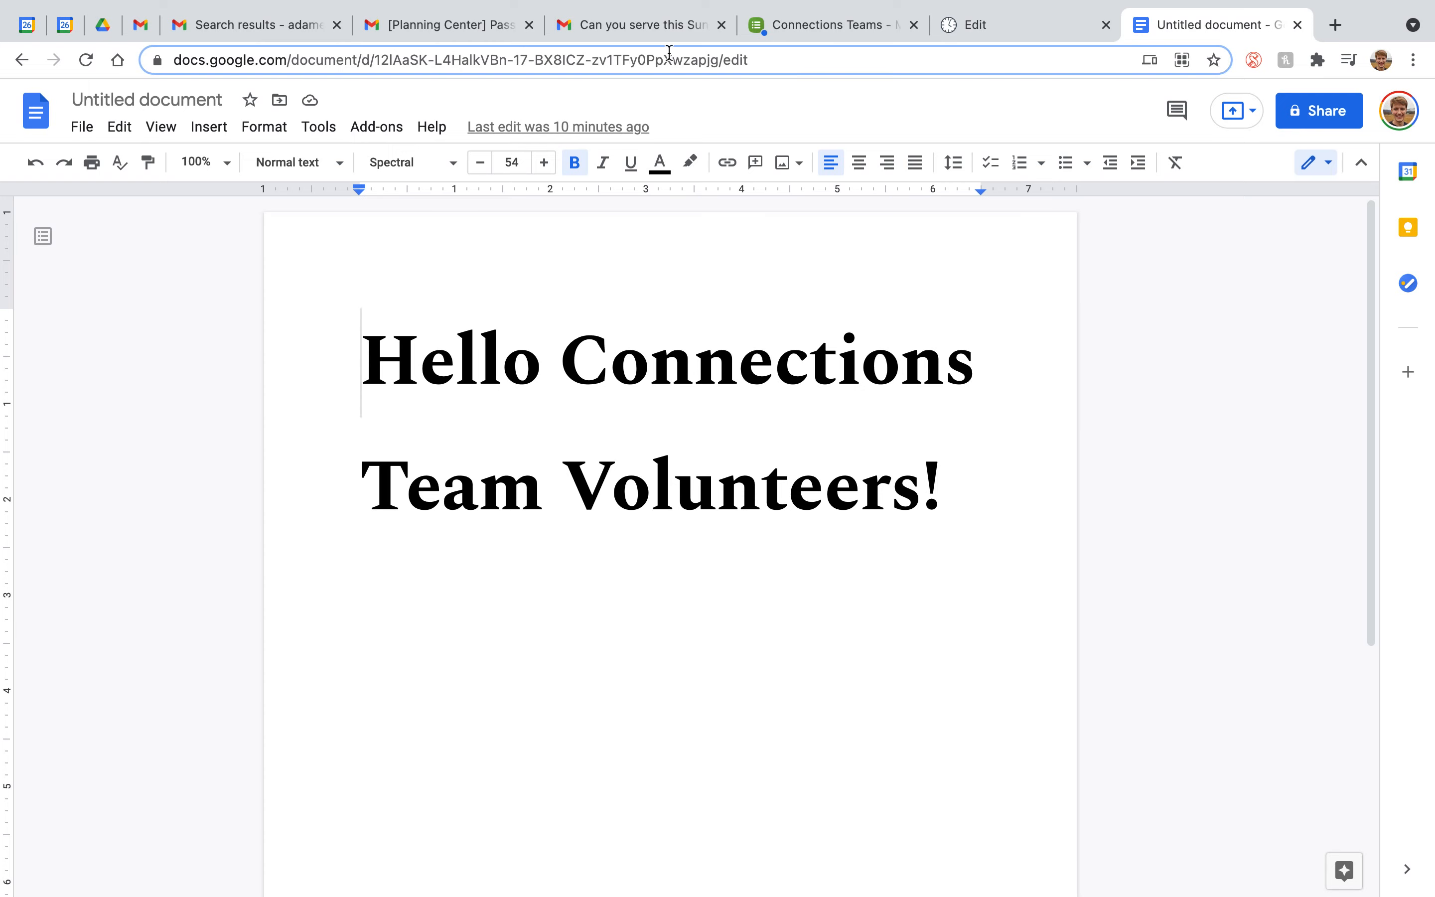
- Review the Connections Team serving request e-mail, examining its greeting, scheduled date, team and service time
{"action": "left_click", "coordinate": [636, 21]}
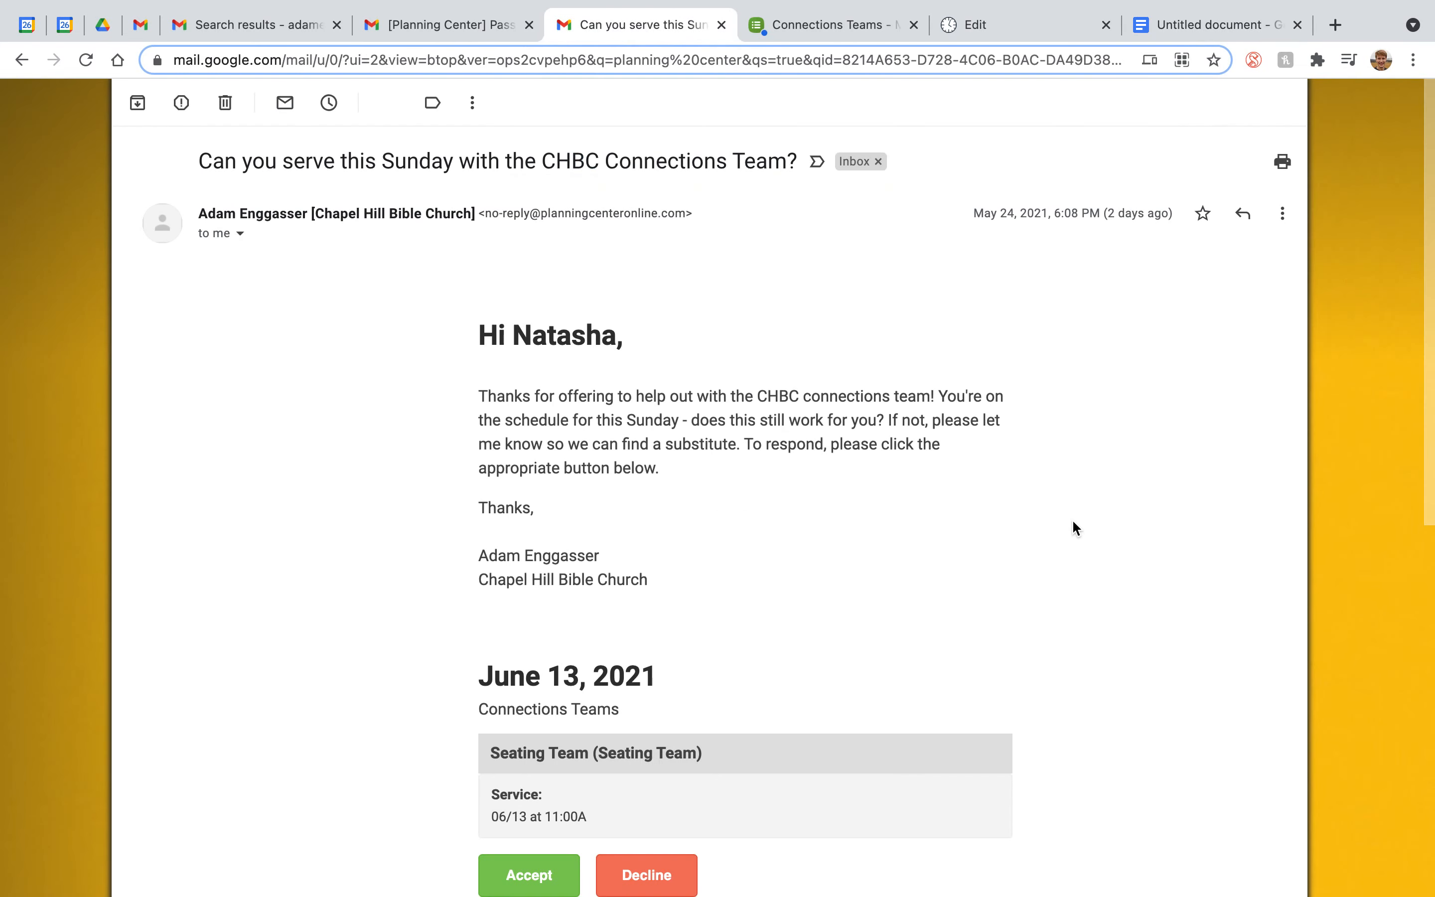
{"action": "scroll", "coordinate": [1072, 520], "scroll_direction": "down", "scroll_amount": 1}
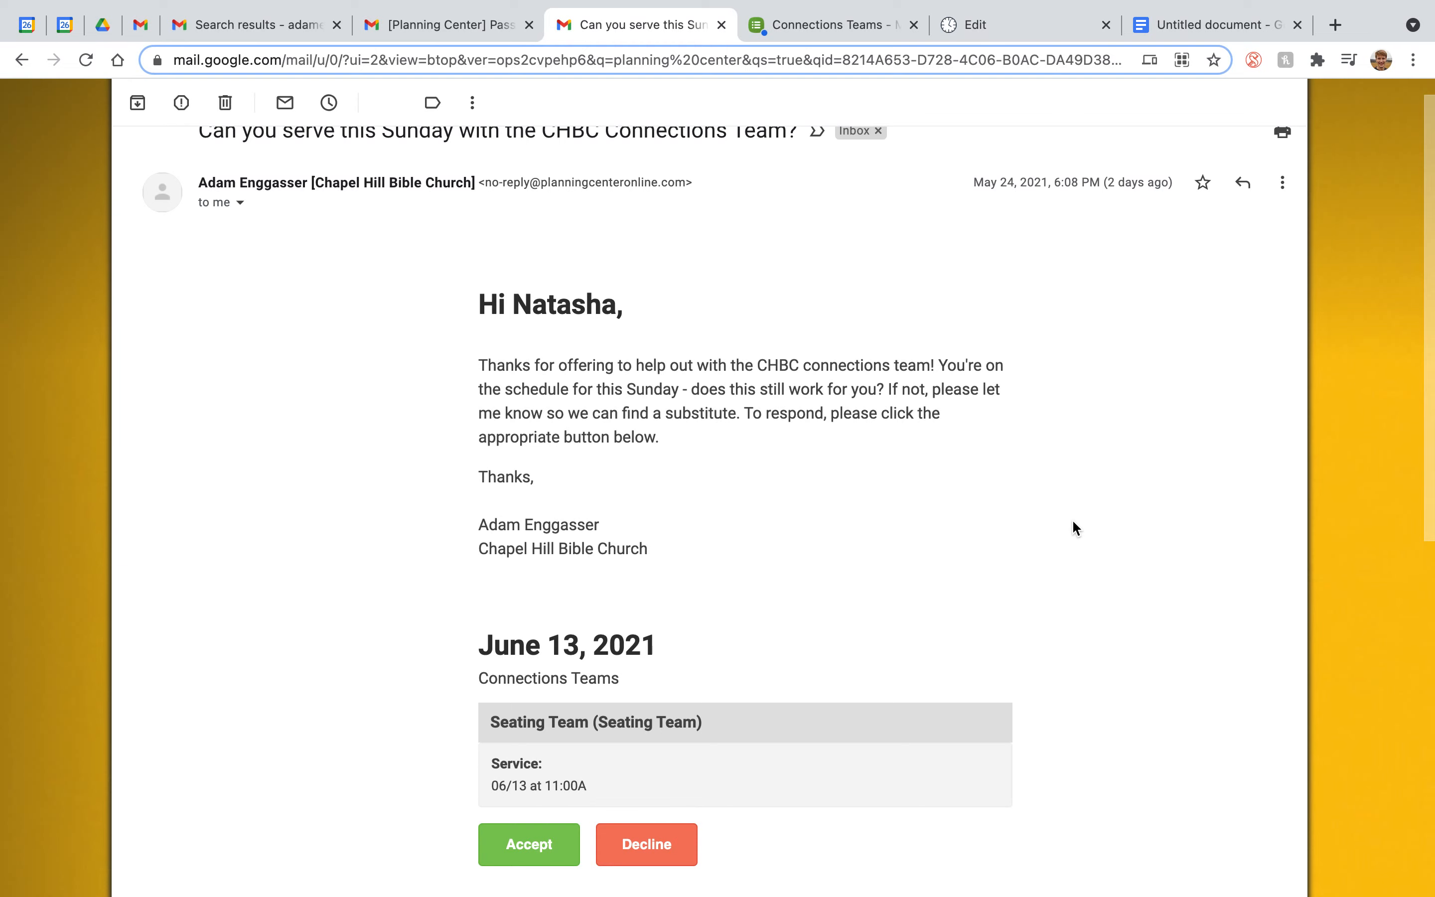
{"action": "scroll", "coordinate": [771, 363], "scroll_direction": "up", "scroll_amount": 1}
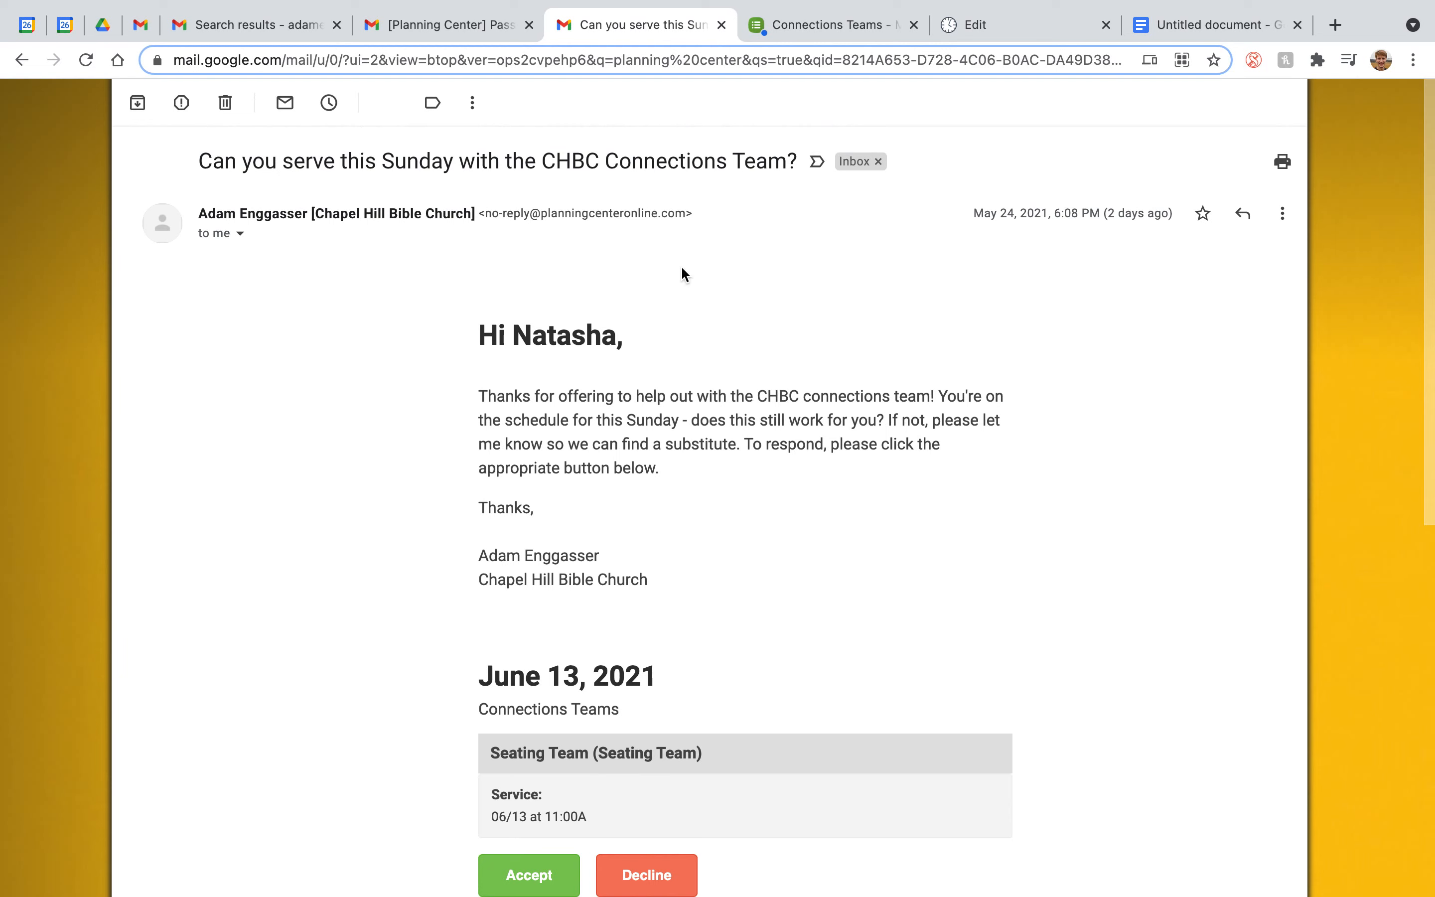
{"action": "scroll", "coordinate": [949, 463], "scroll_direction": "down", "scroll_amount": 3}
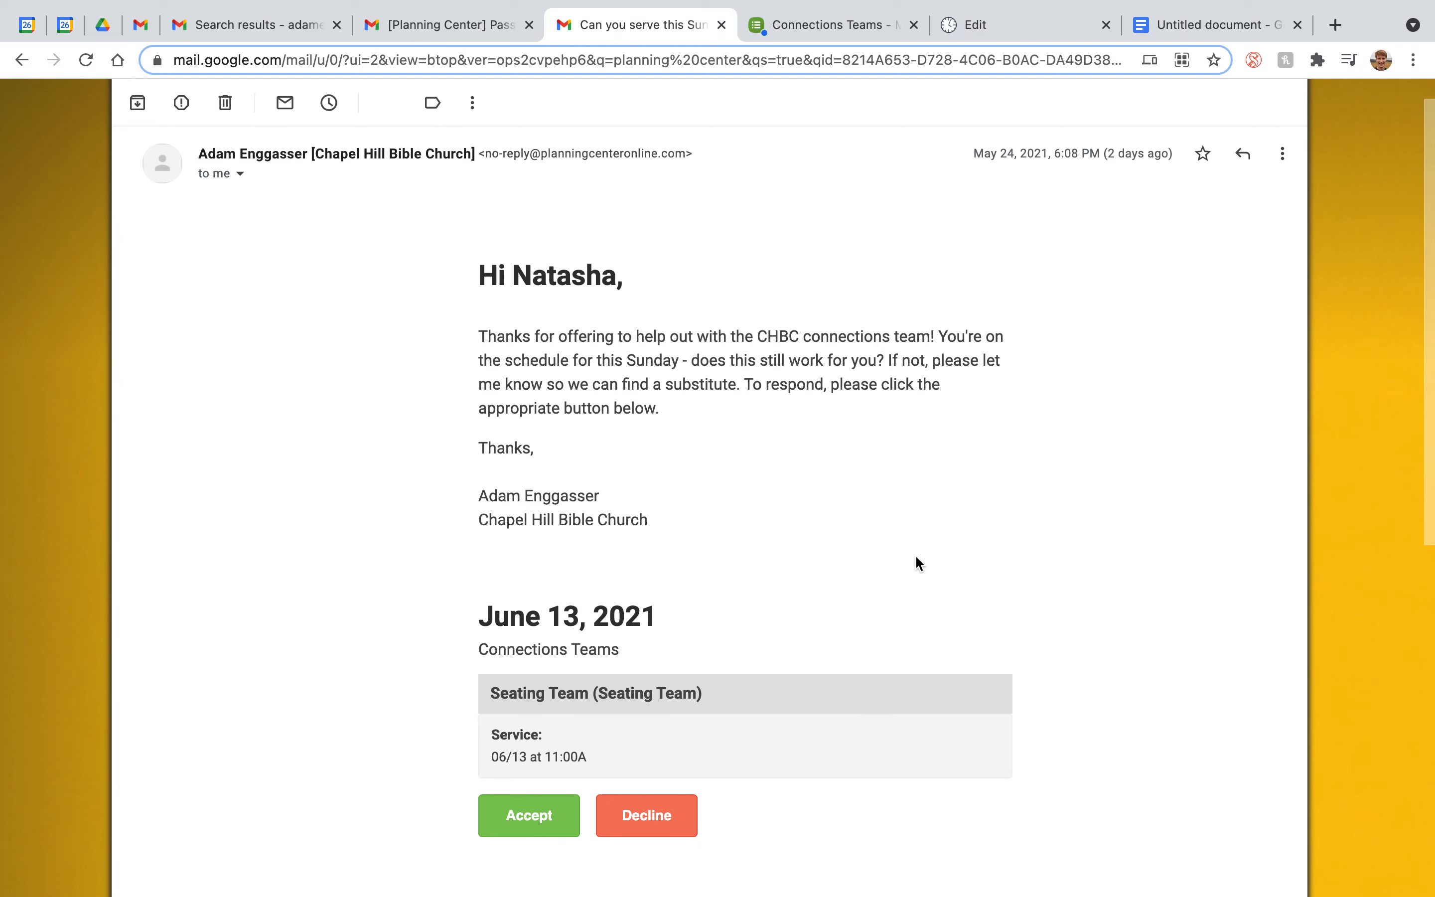
{"action": "left_click_drag", "start_coordinate": [474, 238], "coordinate": [603, 256]}
{"action": "left_click", "coordinate": [833, 289]}
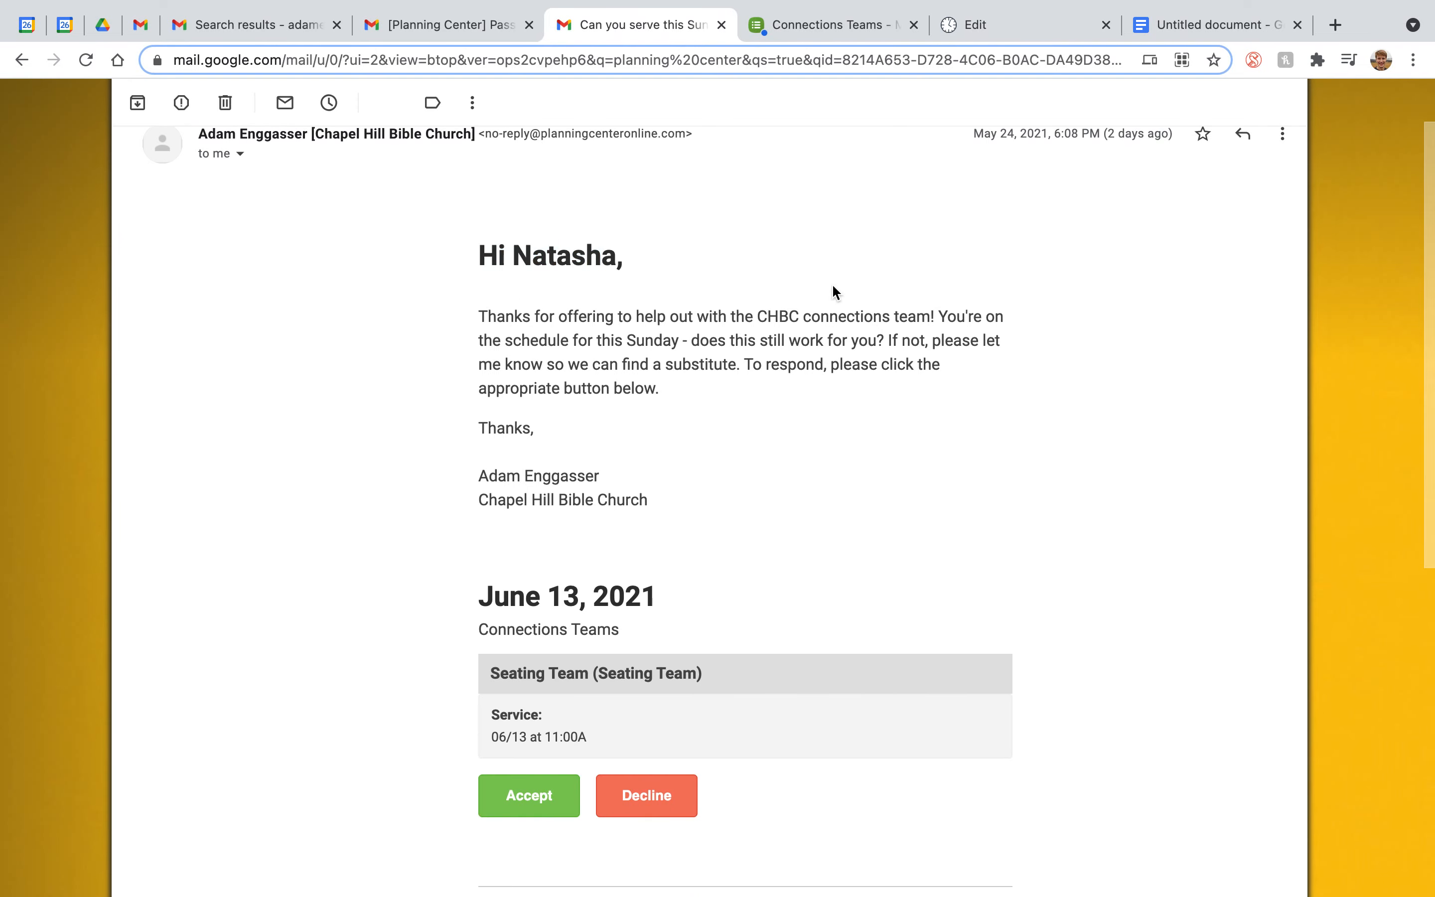
{"action": "scroll", "coordinate": [833, 288], "scroll_direction": "down", "scroll_amount": 1}
{"action": "left_click_drag", "start_coordinate": [487, 570], "coordinate": [689, 580]}
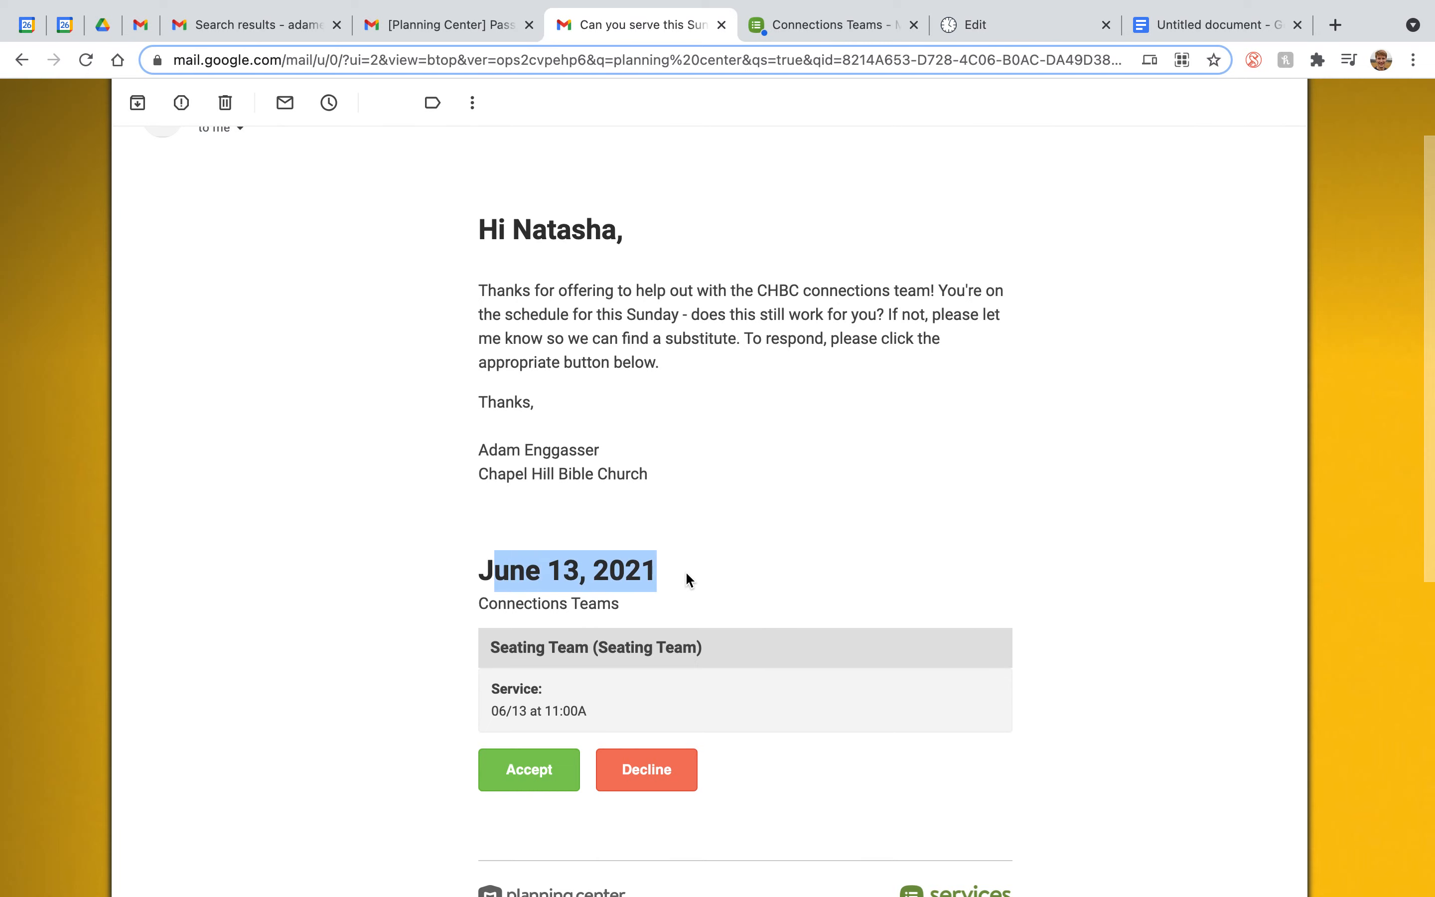
{"action": "left_click_drag", "start_coordinate": [498, 604], "coordinate": [715, 663]}
{"action": "scroll", "coordinate": [599, 651], "scroll_direction": "down", "scroll_amount": 1}
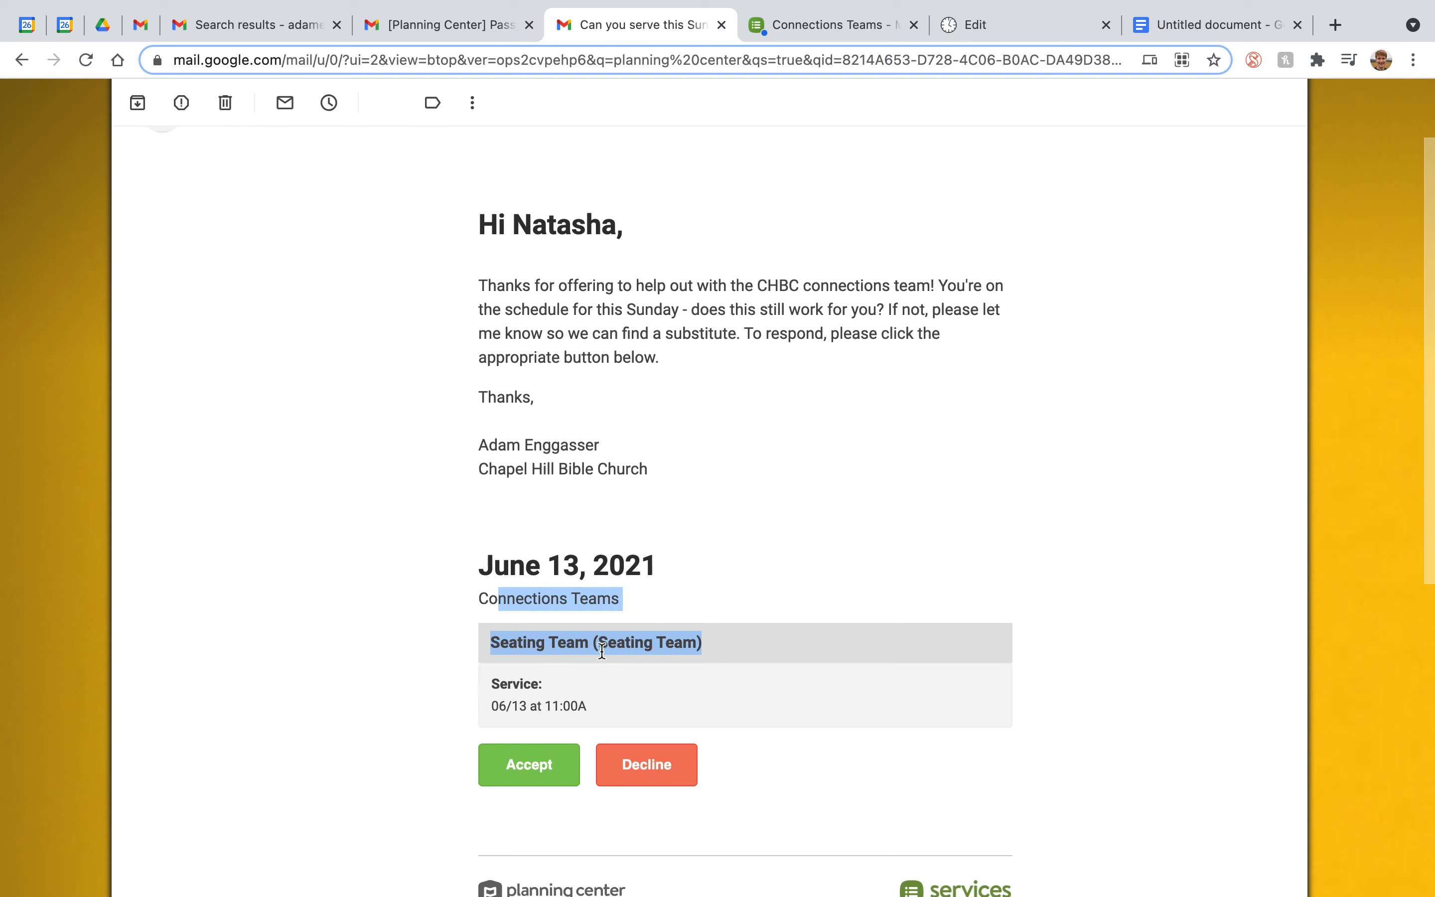
{"action": "left_click", "coordinate": [492, 699]}
{"action": "left_click_drag", "start_coordinate": [492, 699], "coordinate": [589, 700]}
{"action": "left_click", "coordinate": [1048, 558]}
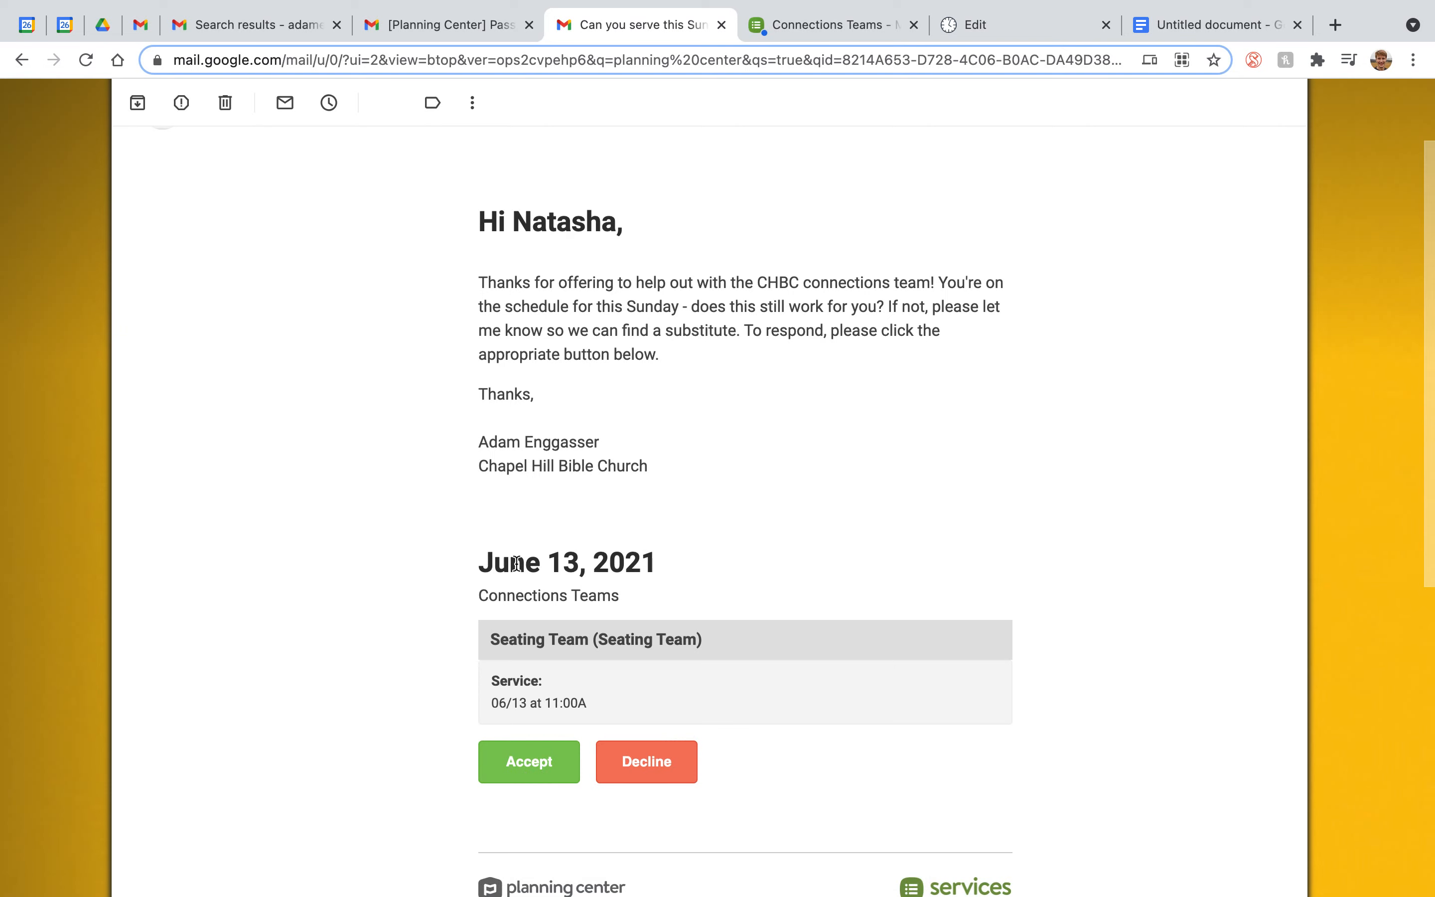
- Accept the June 13, 2021 Seating Team serving request from the e-mail
{"action": "left_click_drag", "start_coordinate": [479, 562], "coordinate": [583, 563]}
{"action": "left_click", "coordinate": [601, 562]}
{"action": "left_click", "coordinate": [521, 772]}
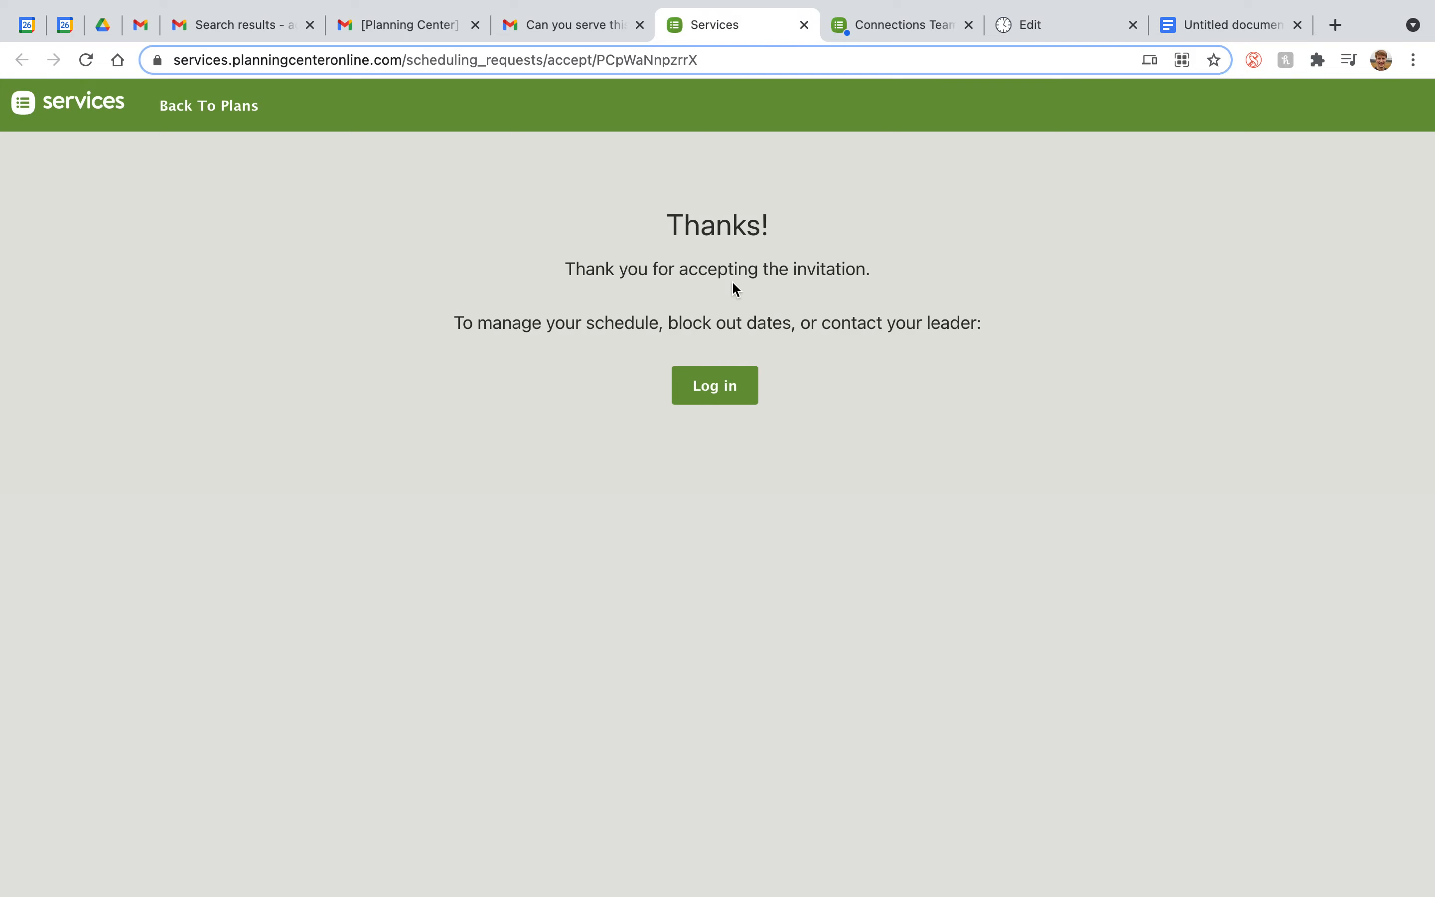
- Re-examine the serving request e-mail and its response options alongside the acceptance page
{"action": "left_click", "coordinate": [593, 25]}
{"action": "scroll", "coordinate": [895, 383], "scroll_direction": "up", "scroll_amount": 2}
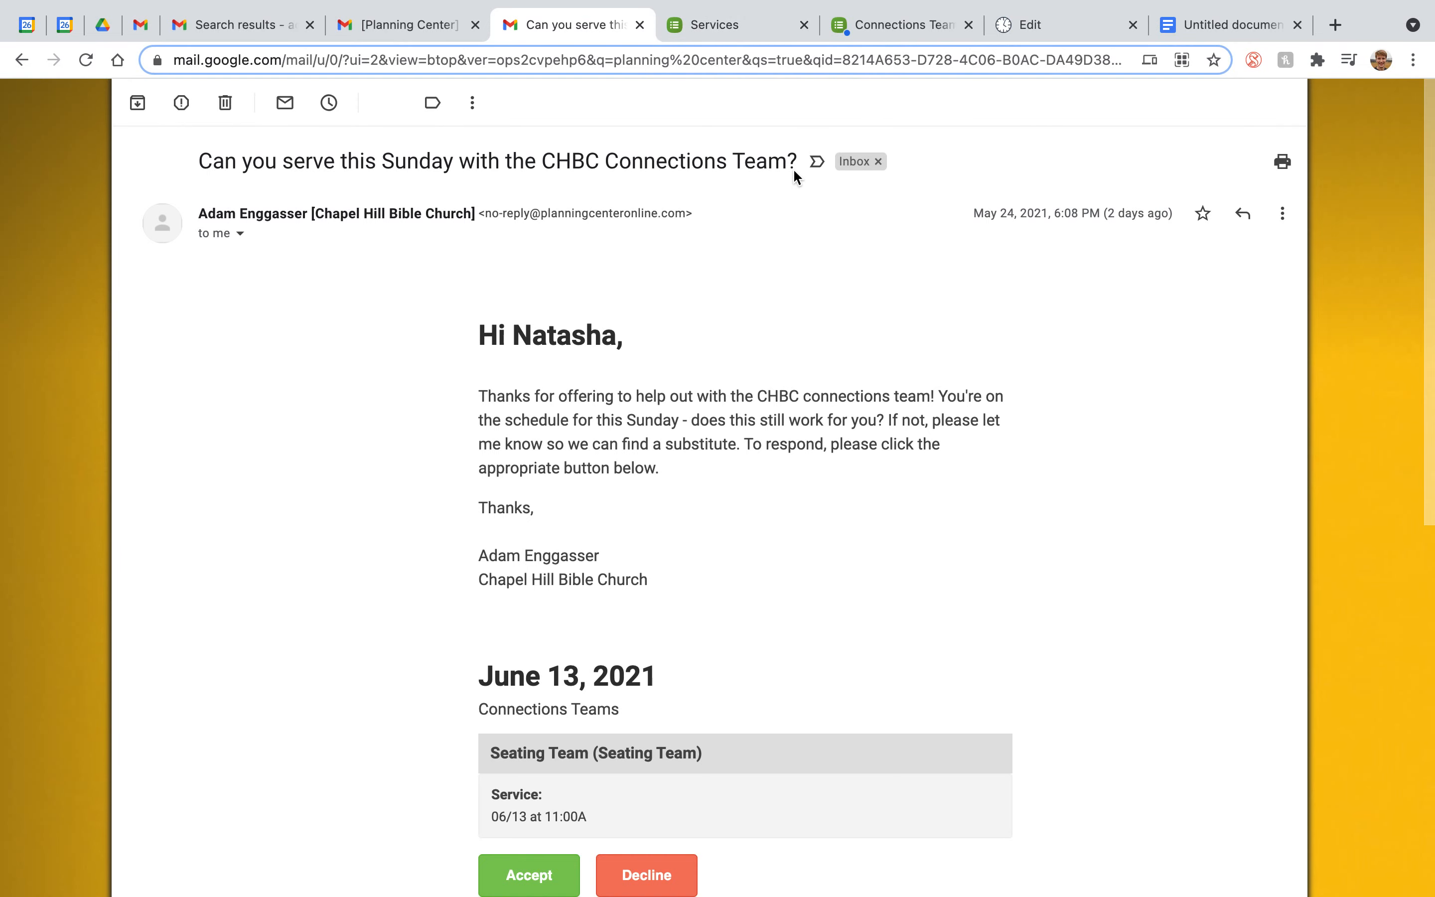
{"action": "scroll", "coordinate": [821, 382], "scroll_direction": "down", "scroll_amount": 6}
{"action": "scroll", "coordinate": [821, 383], "scroll_direction": "up", "scroll_amount": 3}
{"action": "scroll", "coordinate": [821, 385], "scroll_direction": "up", "scroll_amount": 5}
{"action": "scroll", "coordinate": [1150, 573], "scroll_direction": "down", "scroll_amount": 1}
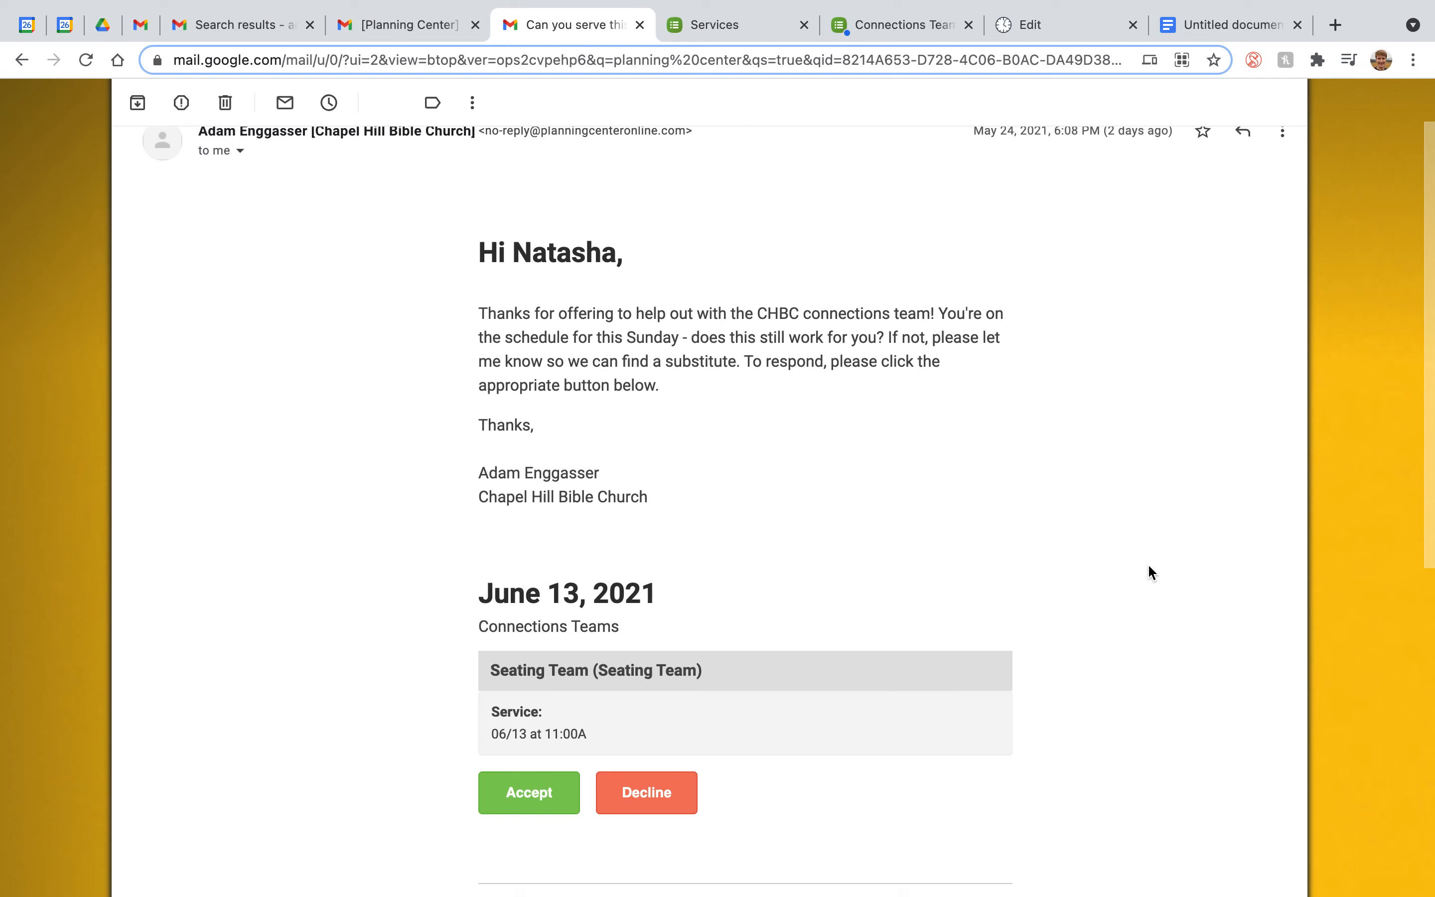
{"action": "scroll", "coordinate": [1151, 573], "scroll_direction": "down", "scroll_amount": 1}
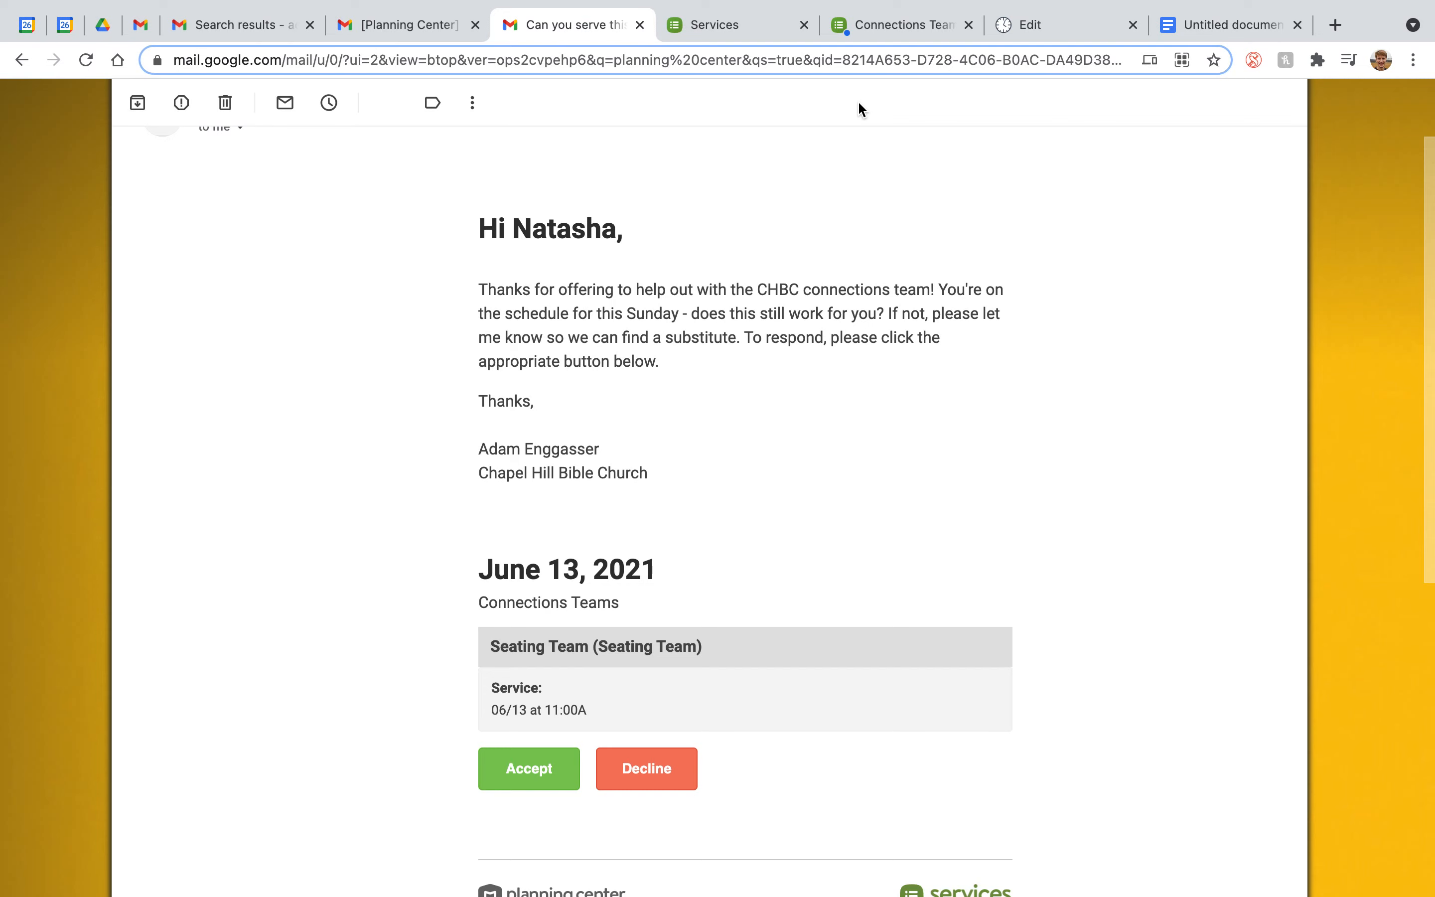
{"action": "left_click", "coordinate": [751, 30]}
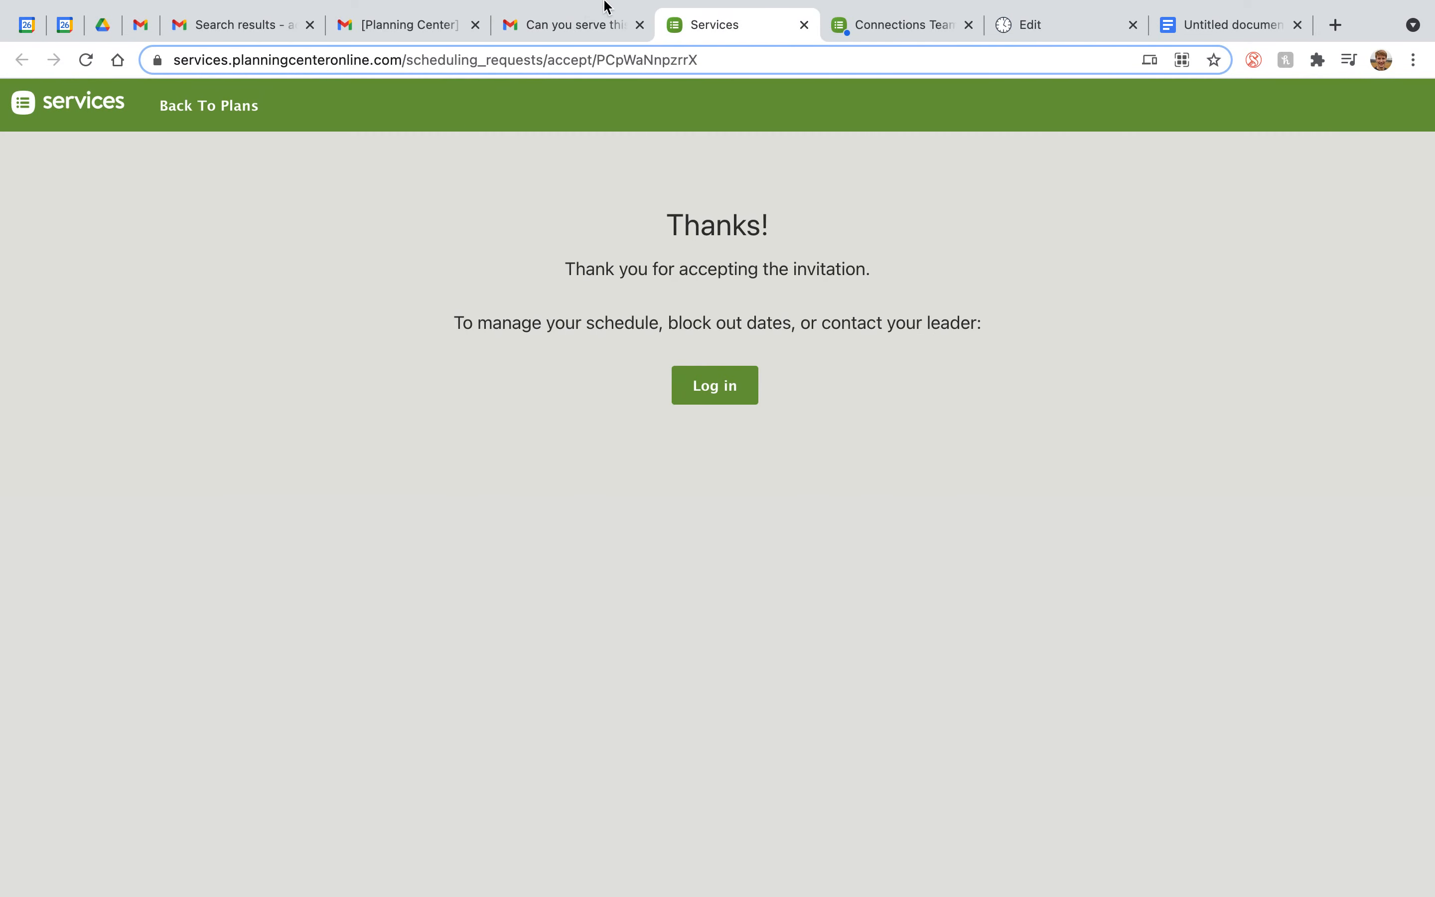
{"action": "left_click", "coordinate": [573, 13]}
{"action": "left_click", "coordinate": [365, 535]}
{"action": "left_click", "coordinate": [539, 33]}
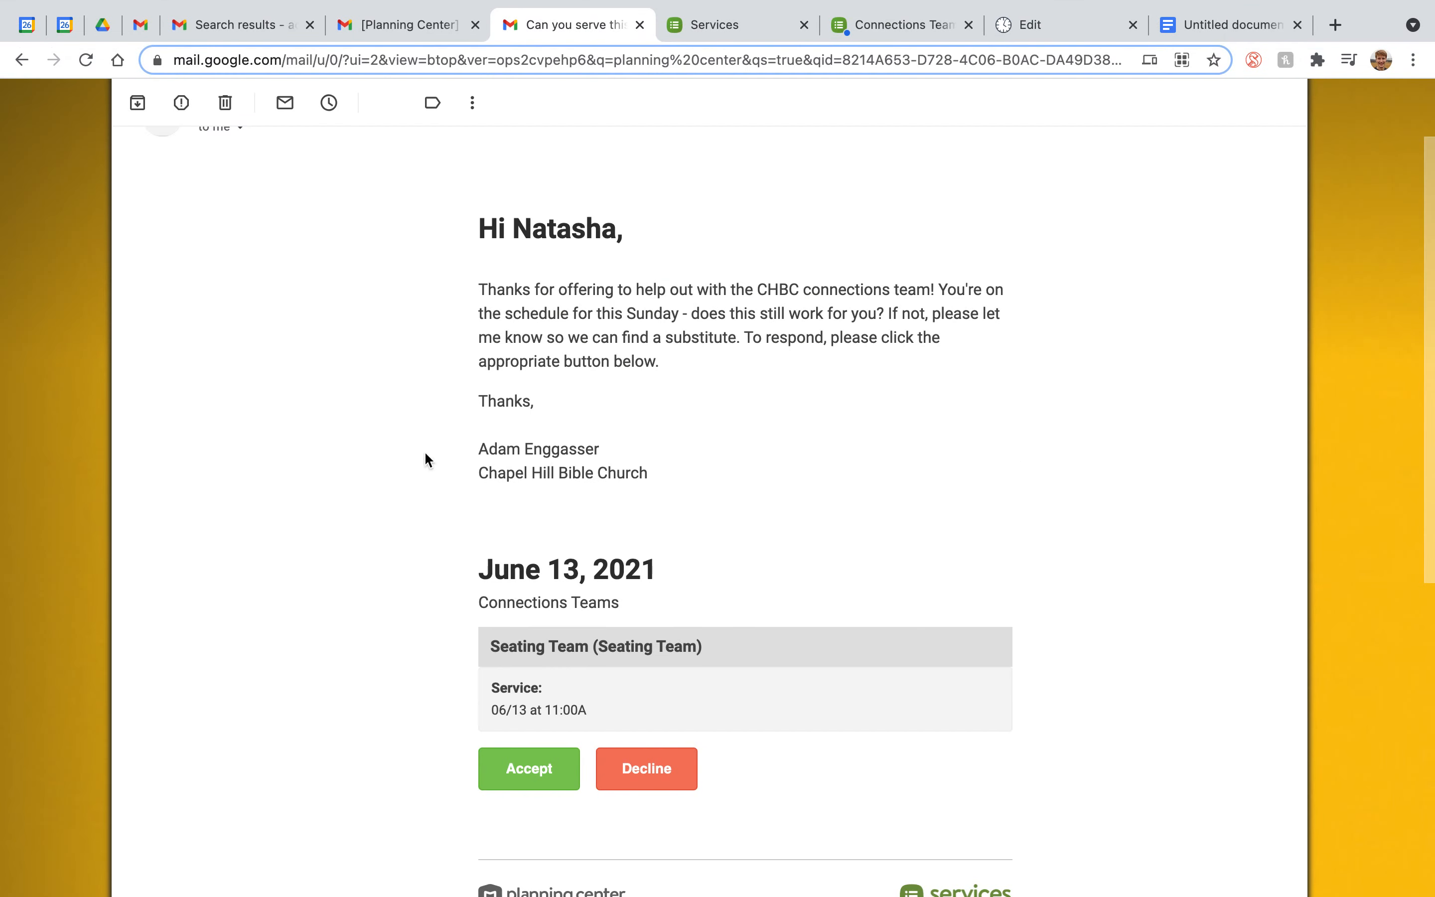
{"action": "scroll", "coordinate": [933, 604], "scroll_direction": "down", "scroll_amount": 1}
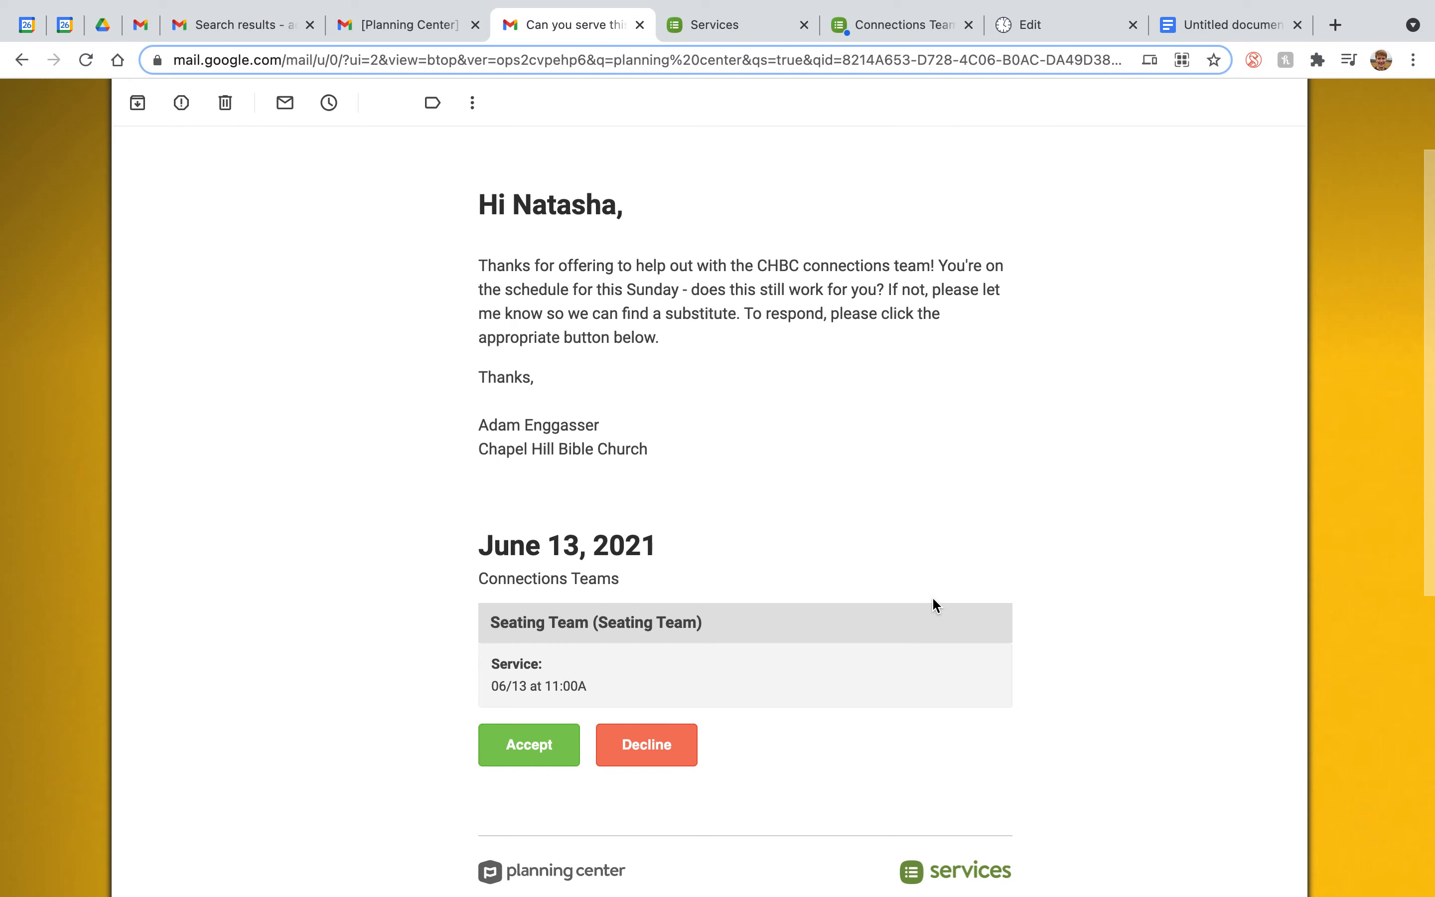
{"action": "scroll", "coordinate": [935, 604], "scroll_direction": "up", "scroll_amount": 2}
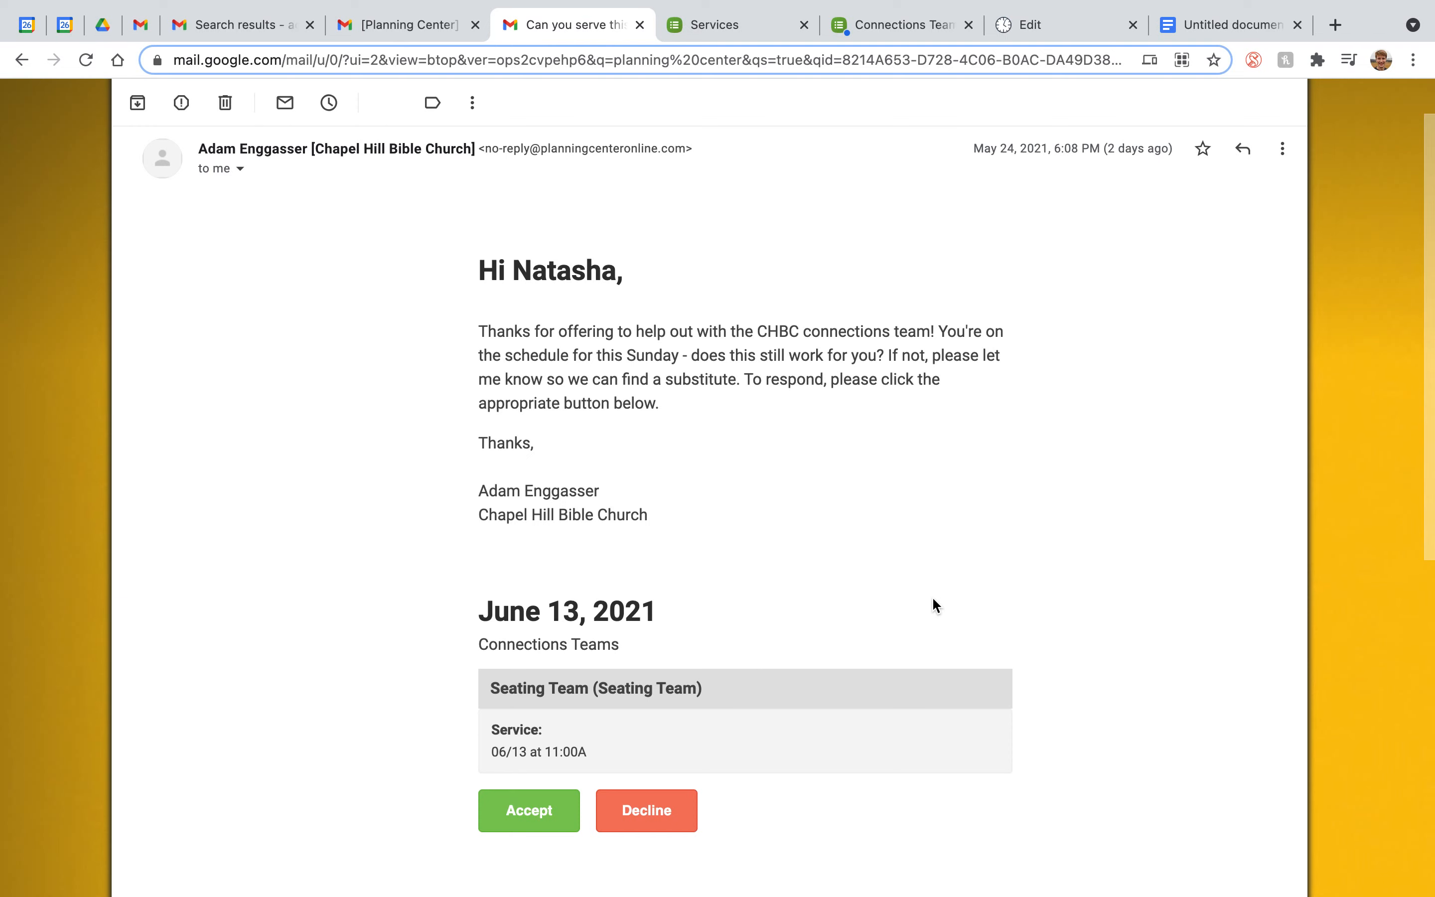
{"action": "scroll", "coordinate": [933, 604], "scroll_direction": "down", "scroll_amount": 1}
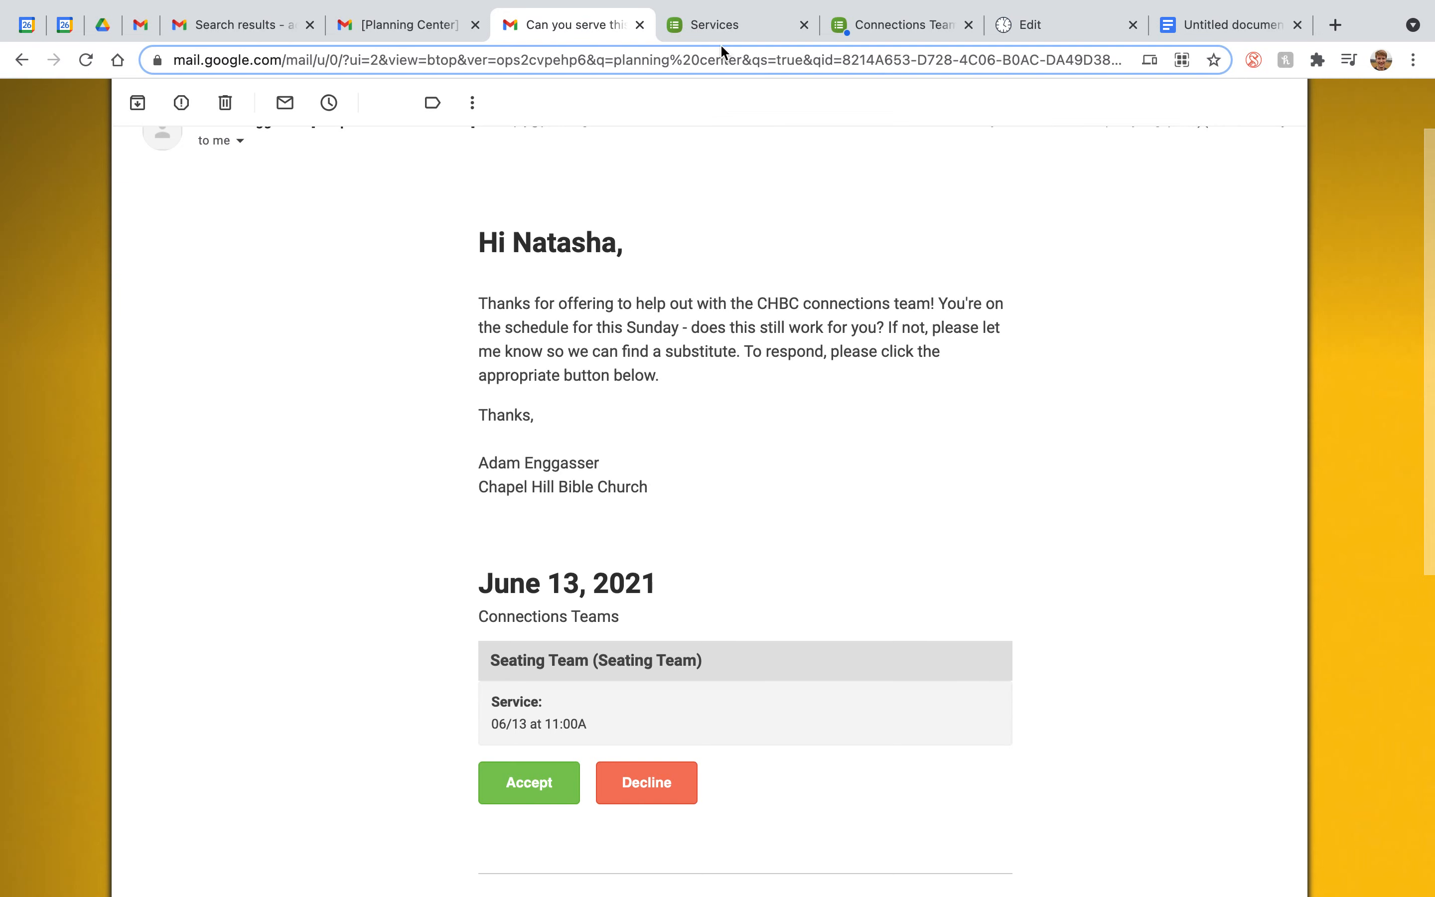
- Open the Planning Center login from the acceptance page and fill in the volunteer's saved account e-mail and the account password
{"action": "left_click", "coordinate": [720, 28]}
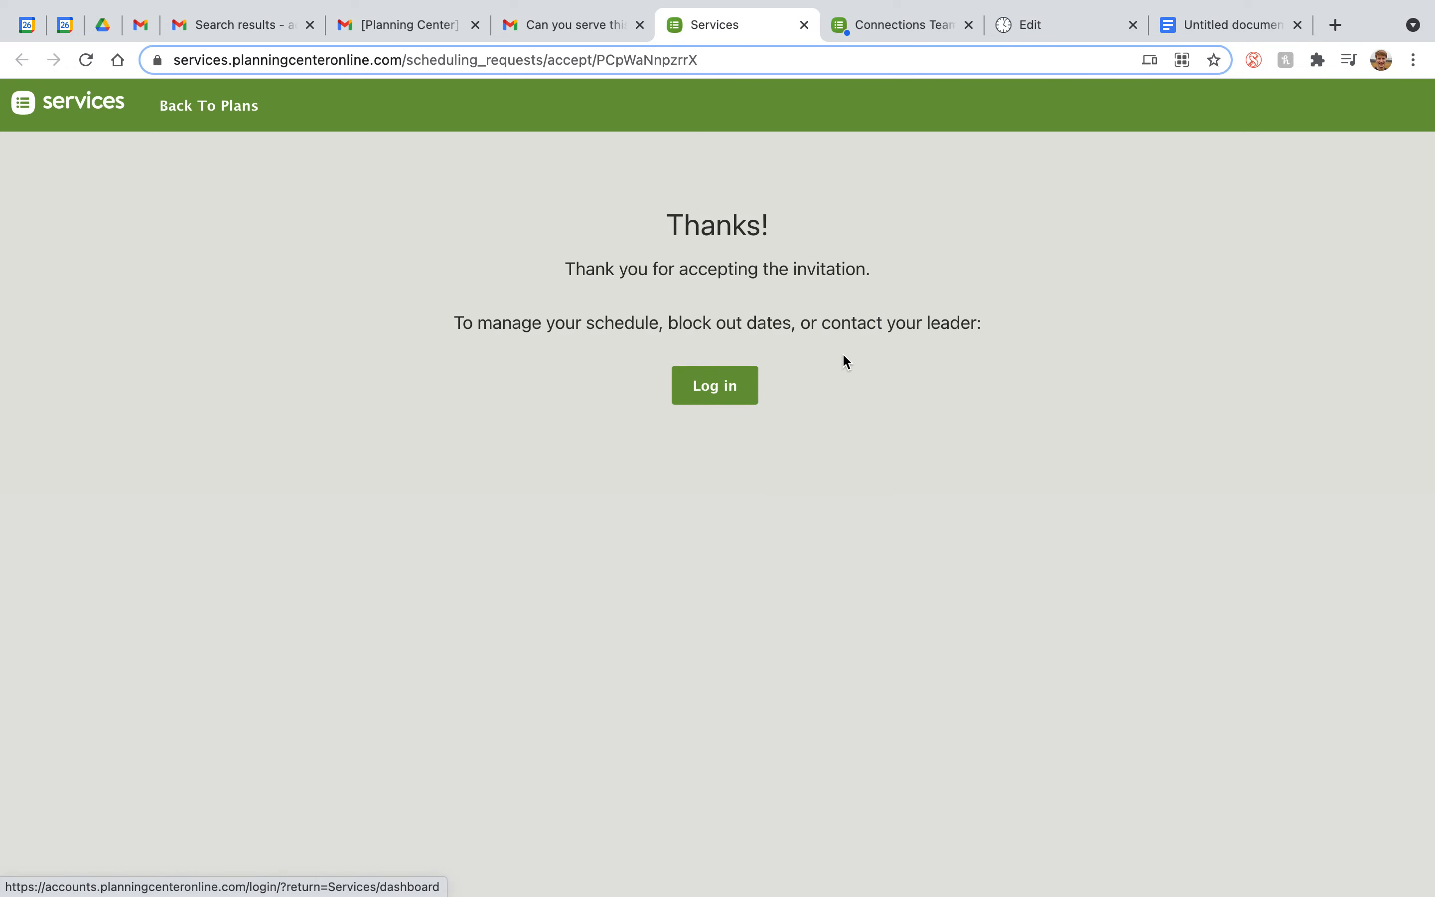
{"action": "left_click", "coordinate": [714, 396]}
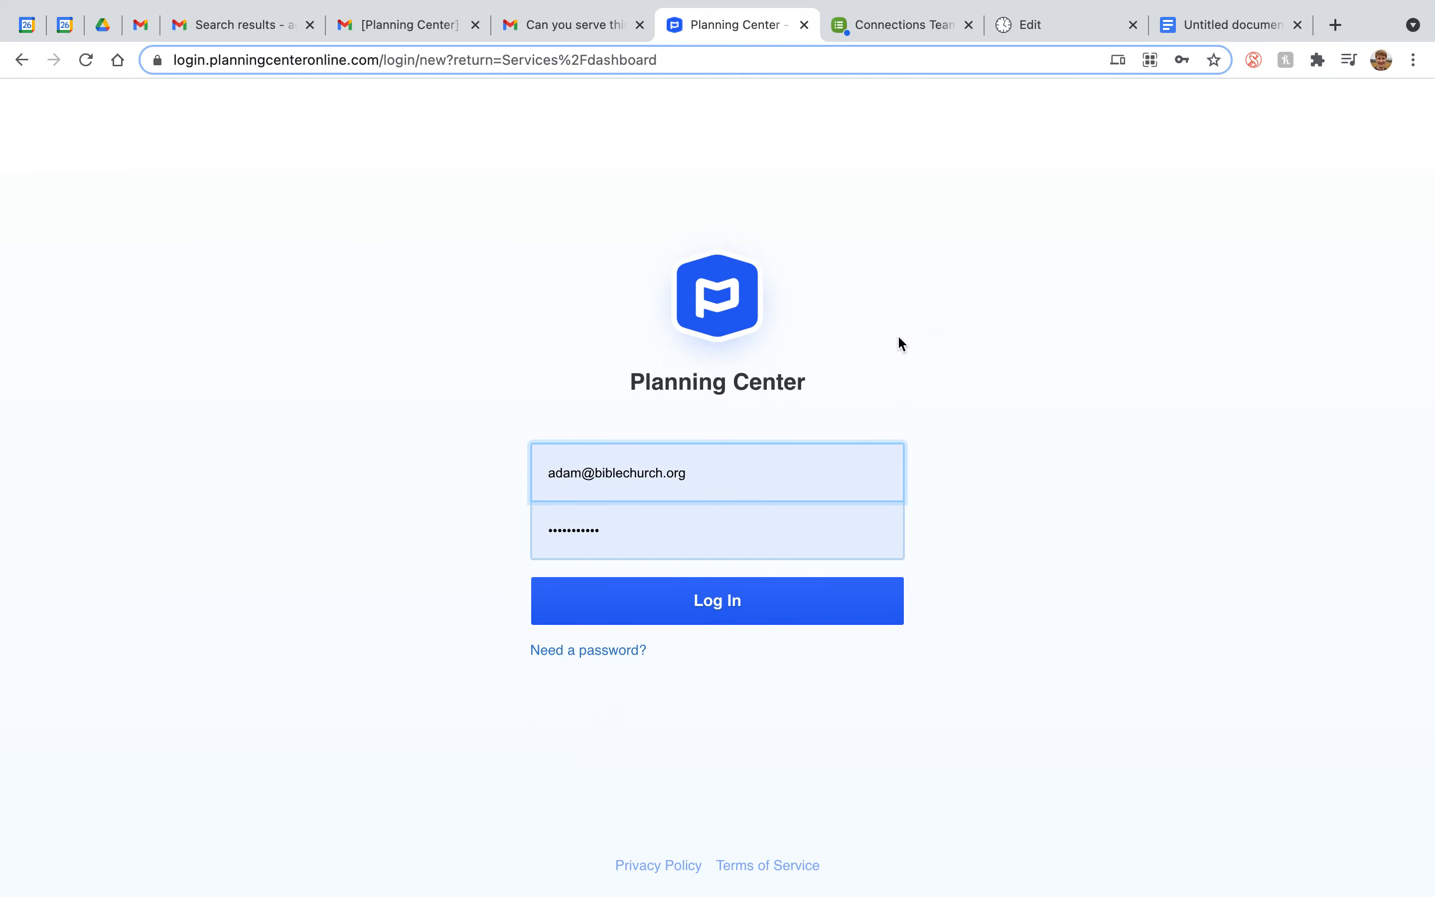
{"action": "triple_click", "coordinate": [724, 471]}
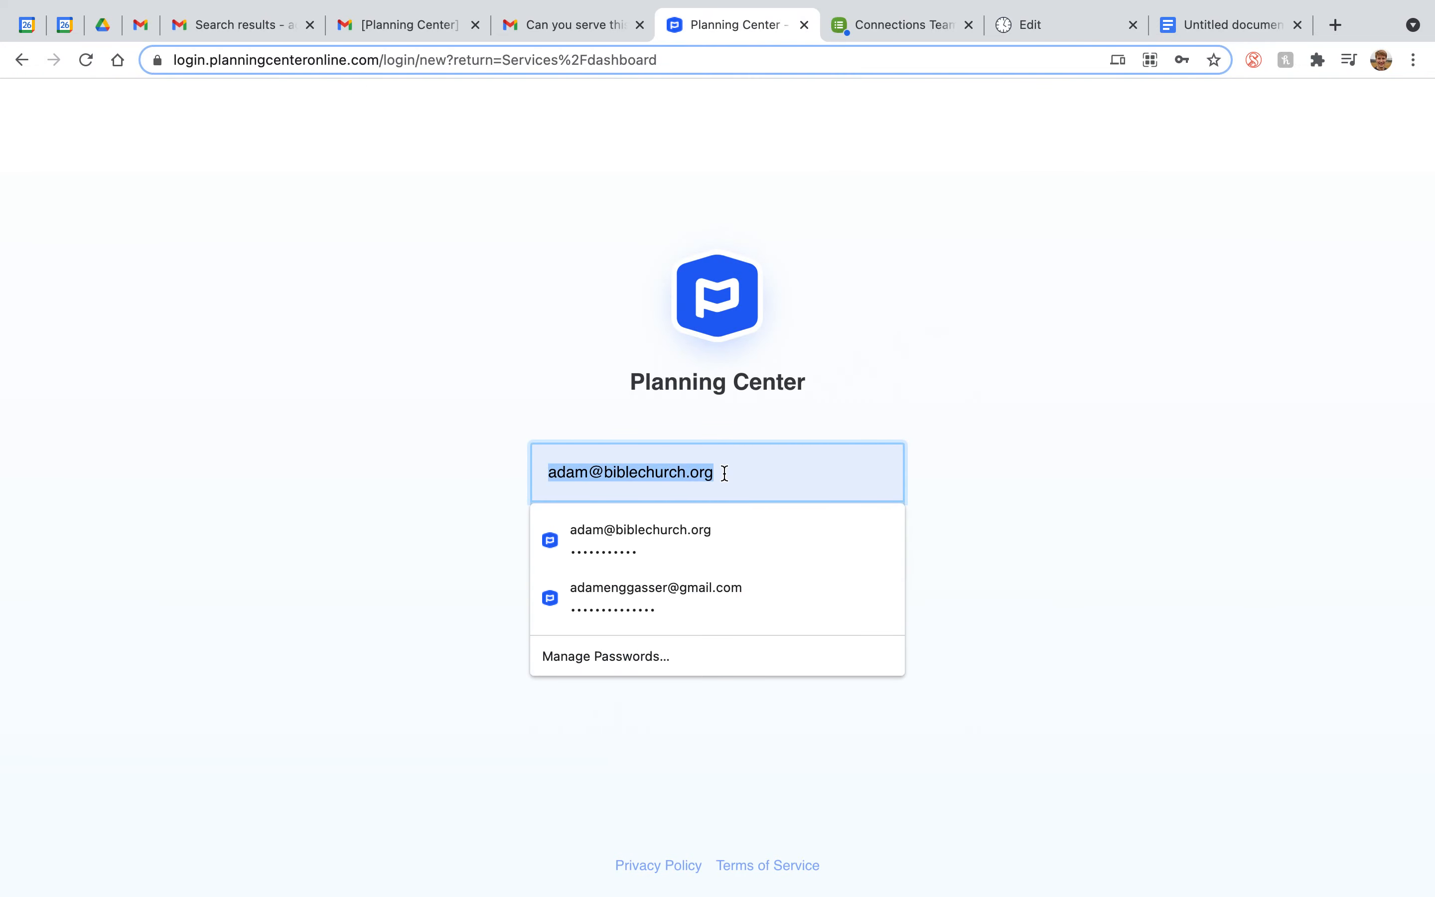
{"action": "left_click", "coordinate": [1017, 467]}
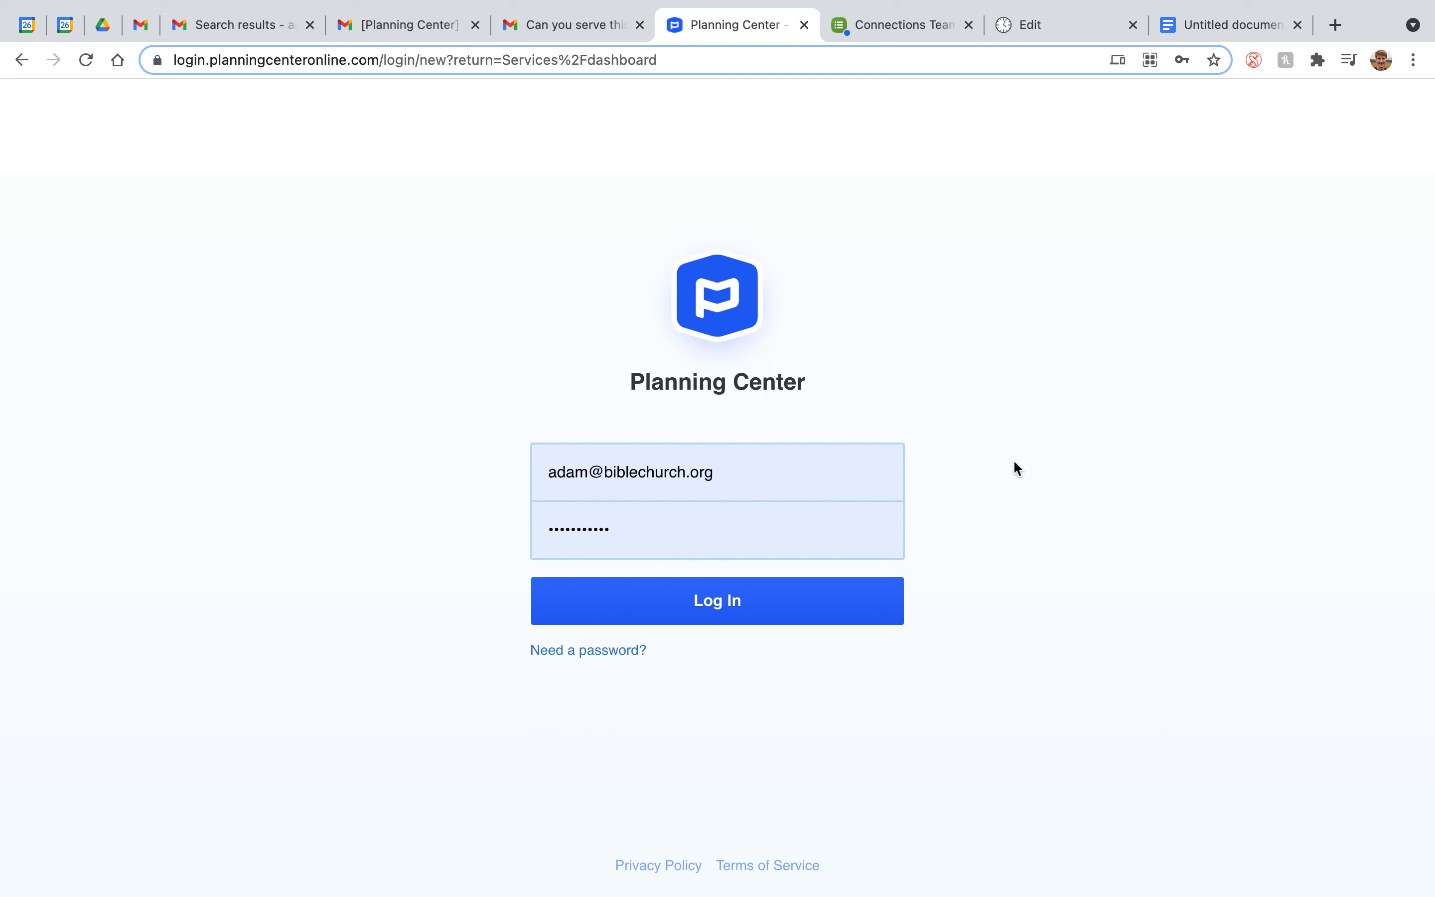
{"action": "double_click", "coordinate": [782, 475]}
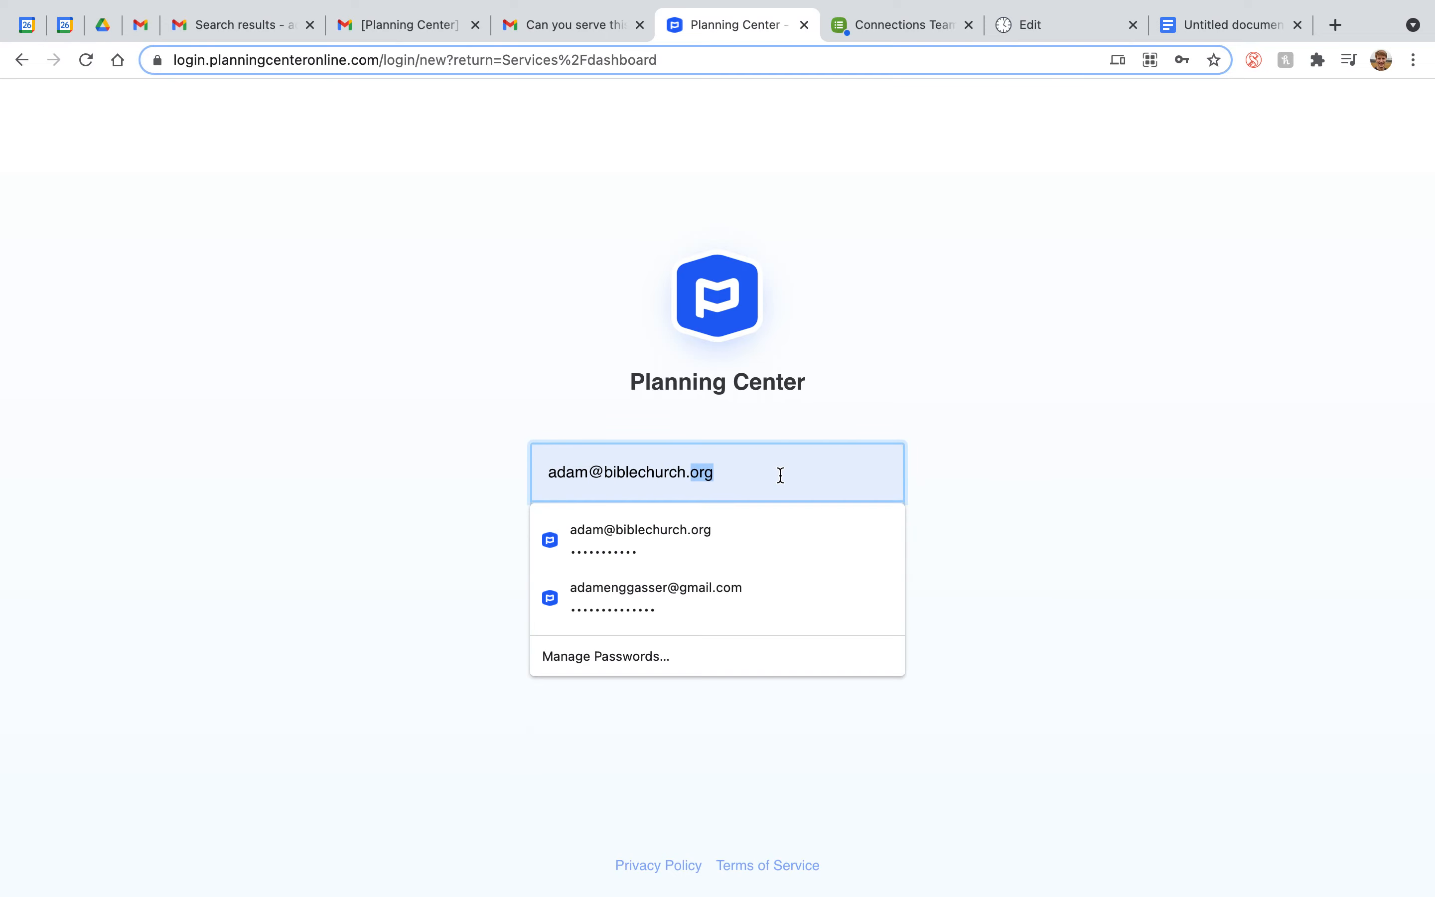
{"action": "left_click", "coordinate": [721, 587]}
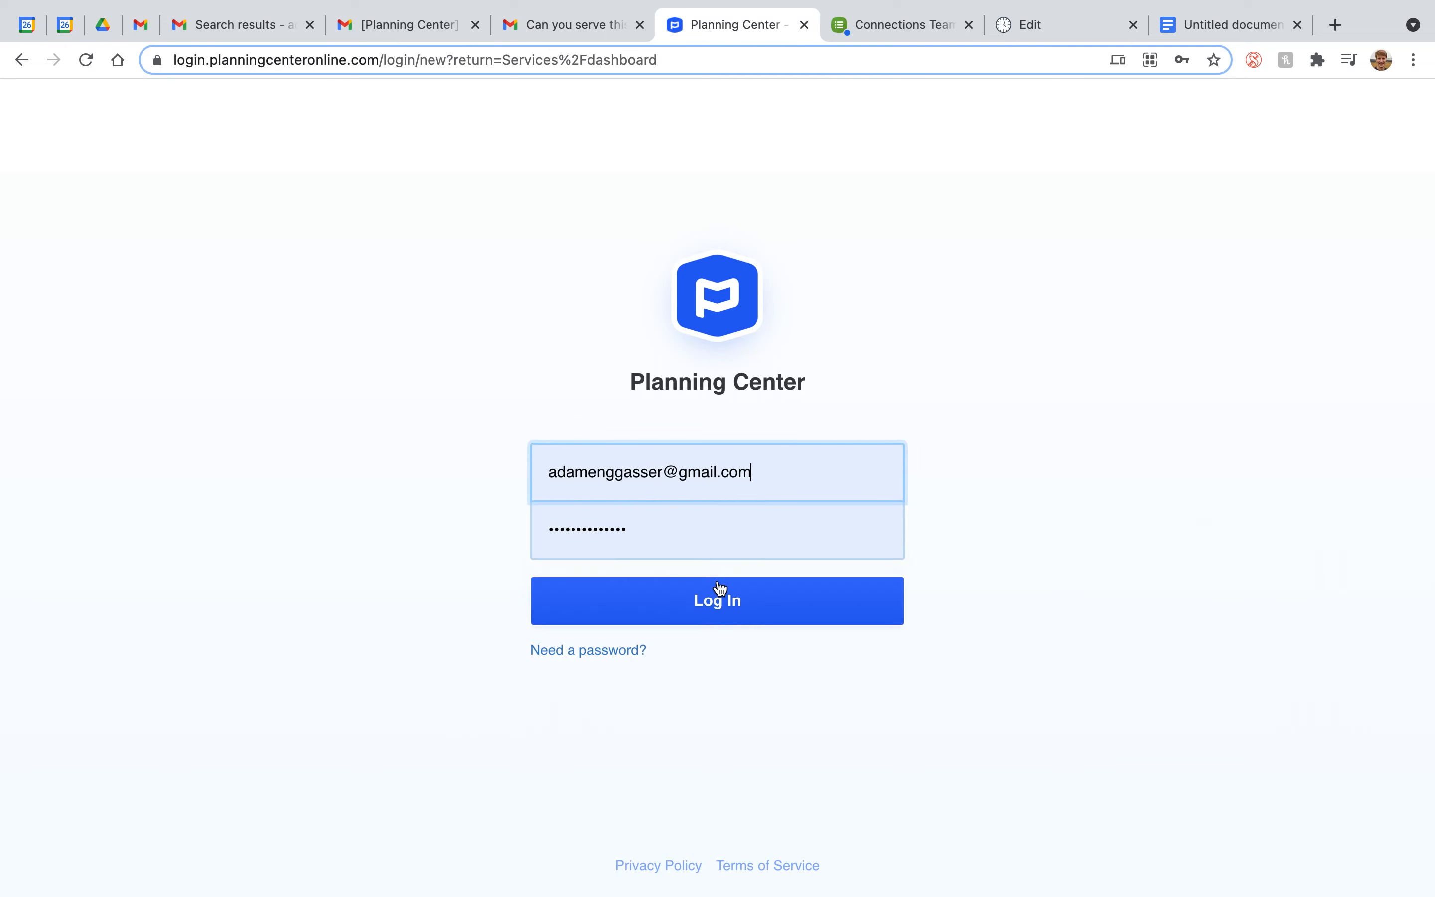
{"action": "double_click", "coordinate": [615, 529]}
{"action": "type", "text": "•••••••••••"}
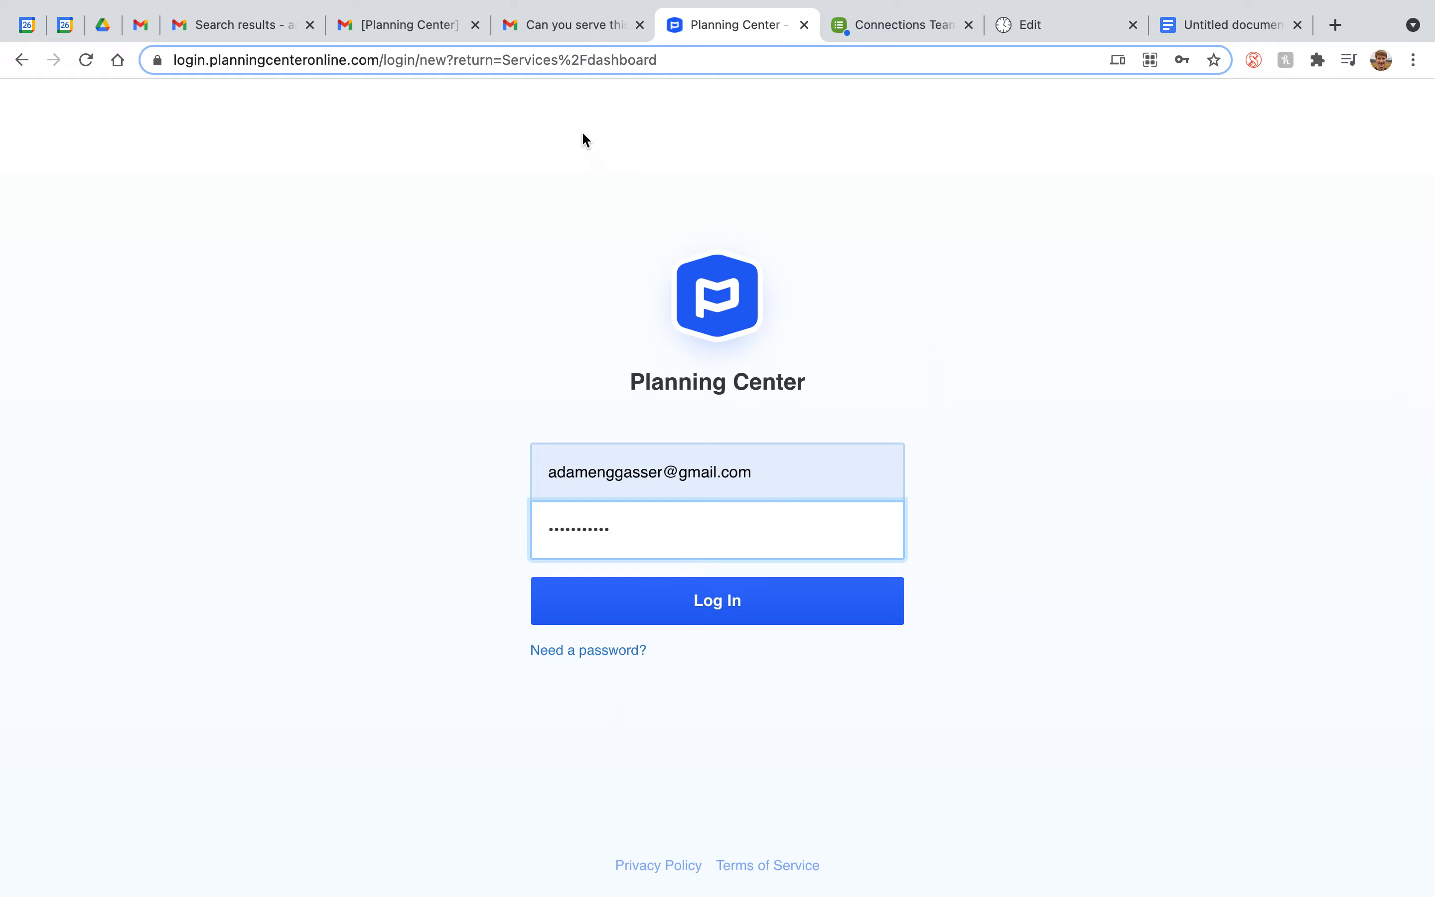
- Open the Planning Center password reset e-mail and copy its reset code
{"action": "left_click", "coordinate": [393, 24]}
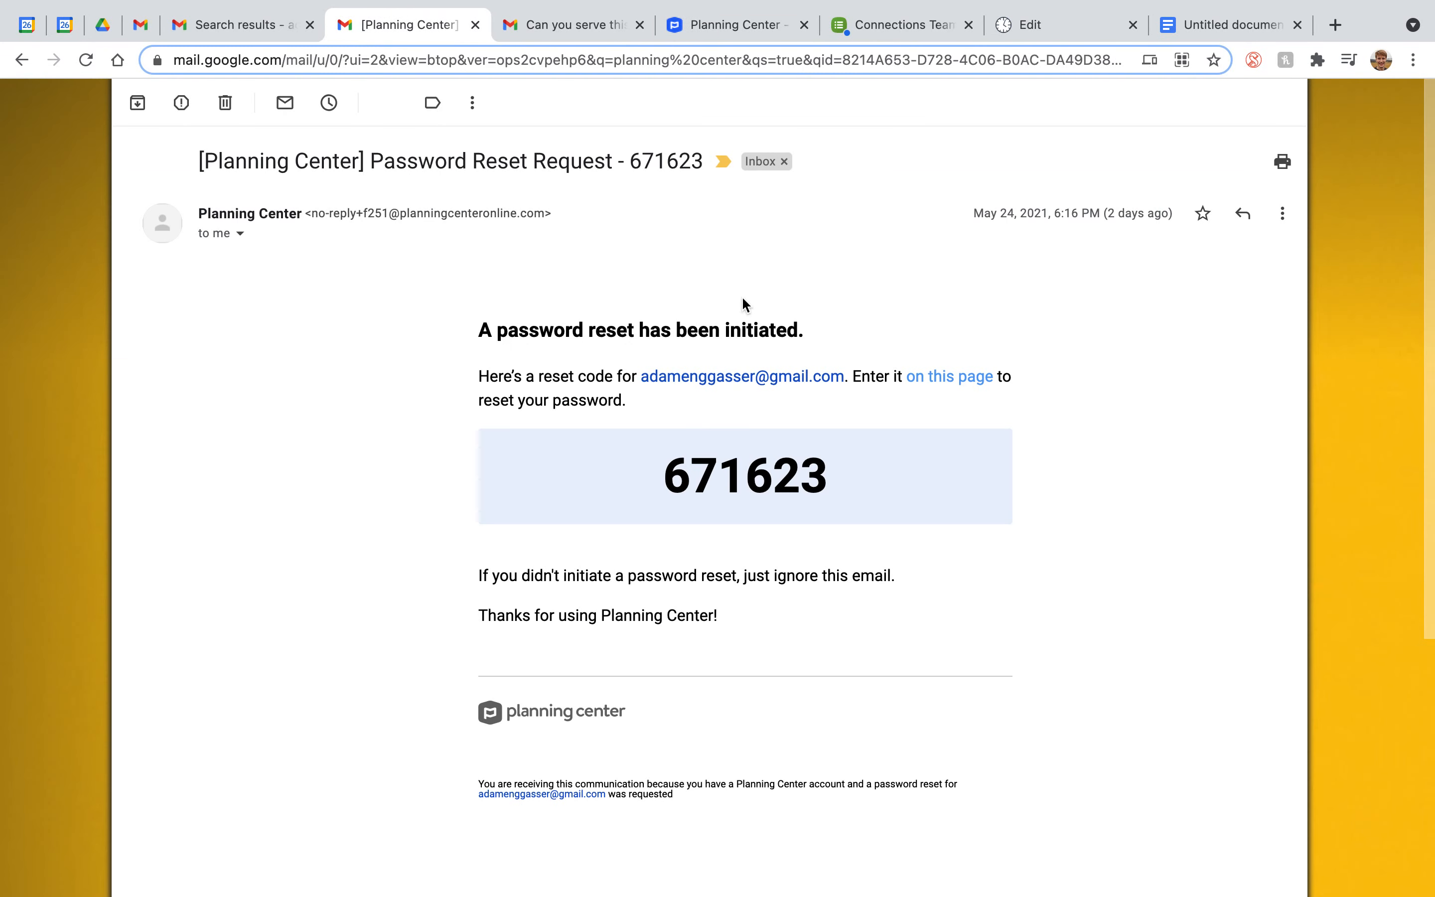
{"action": "left_click_drag", "start_coordinate": [480, 322], "coordinate": [1107, 620]}
{"action": "left_click", "coordinate": [1107, 620]}
{"action": "left_click_drag", "start_coordinate": [659, 477], "coordinate": [863, 481]}
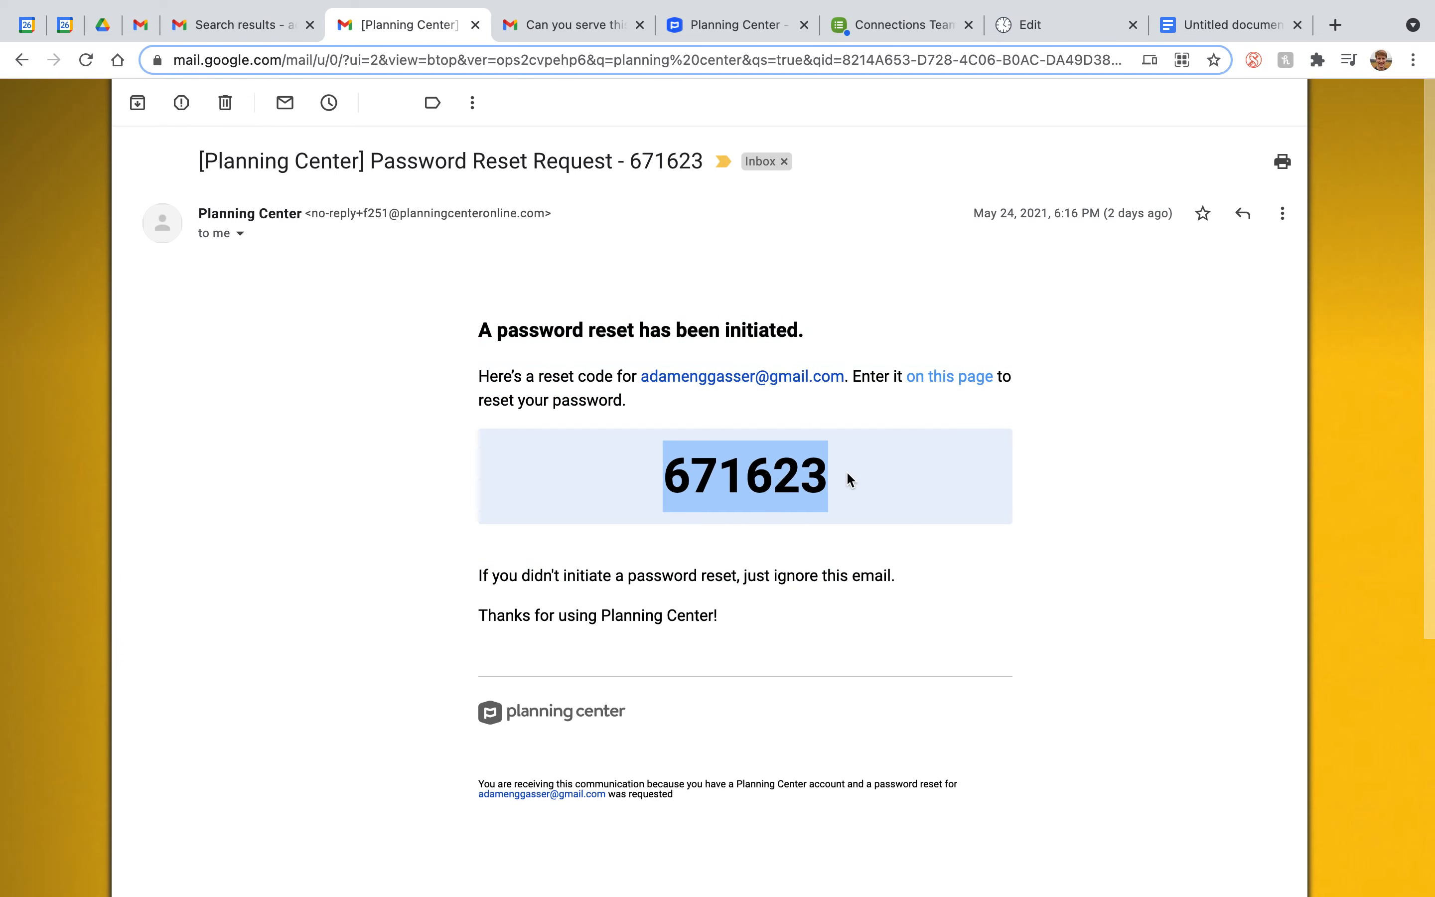
{"action": "right_click", "coordinate": [720, 473]}
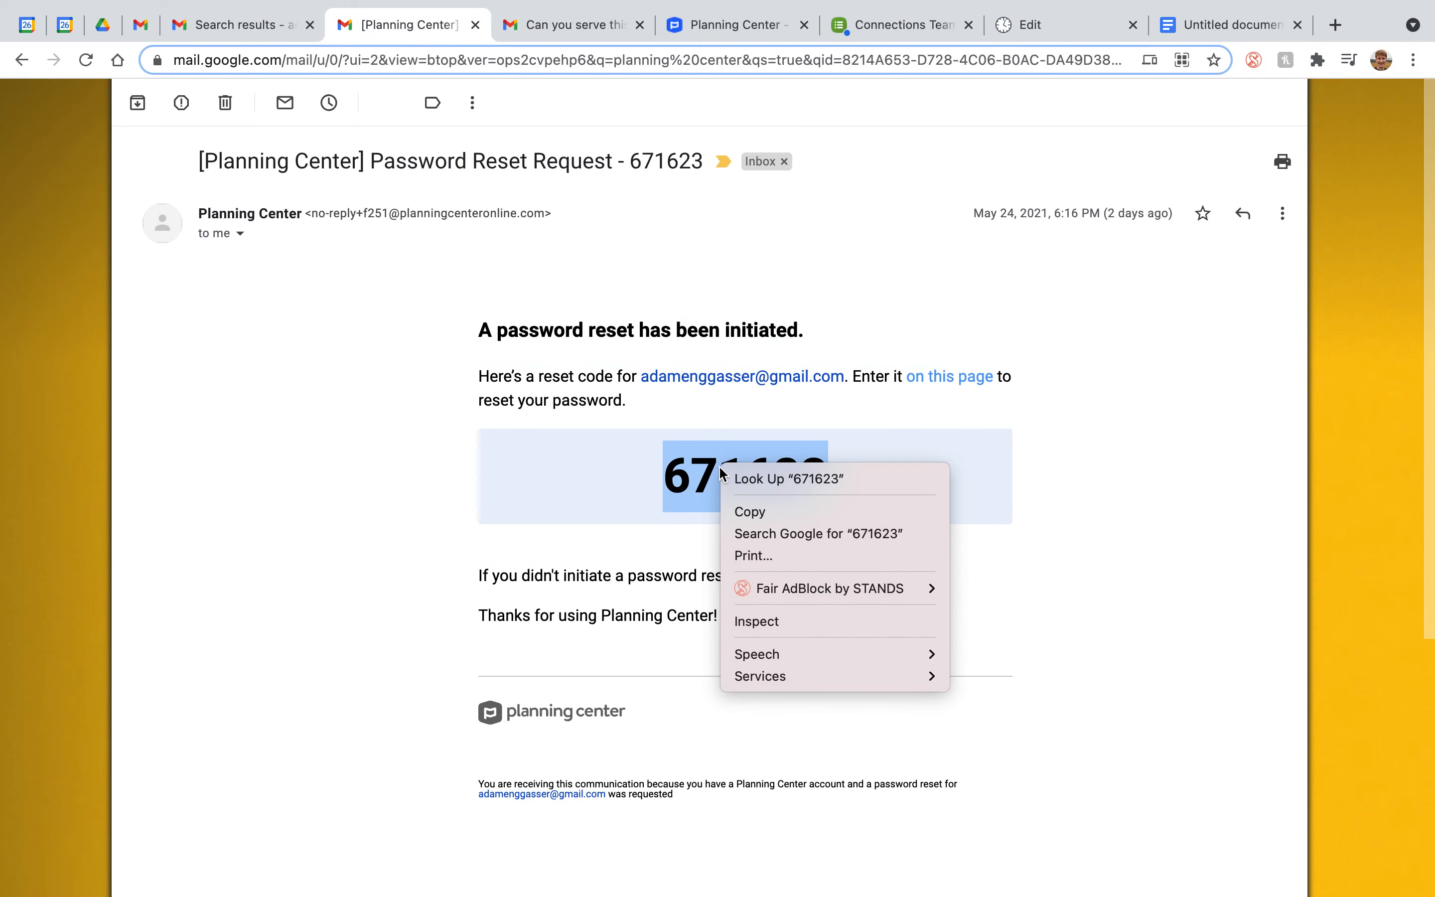
{"action": "left_click", "coordinate": [753, 518]}
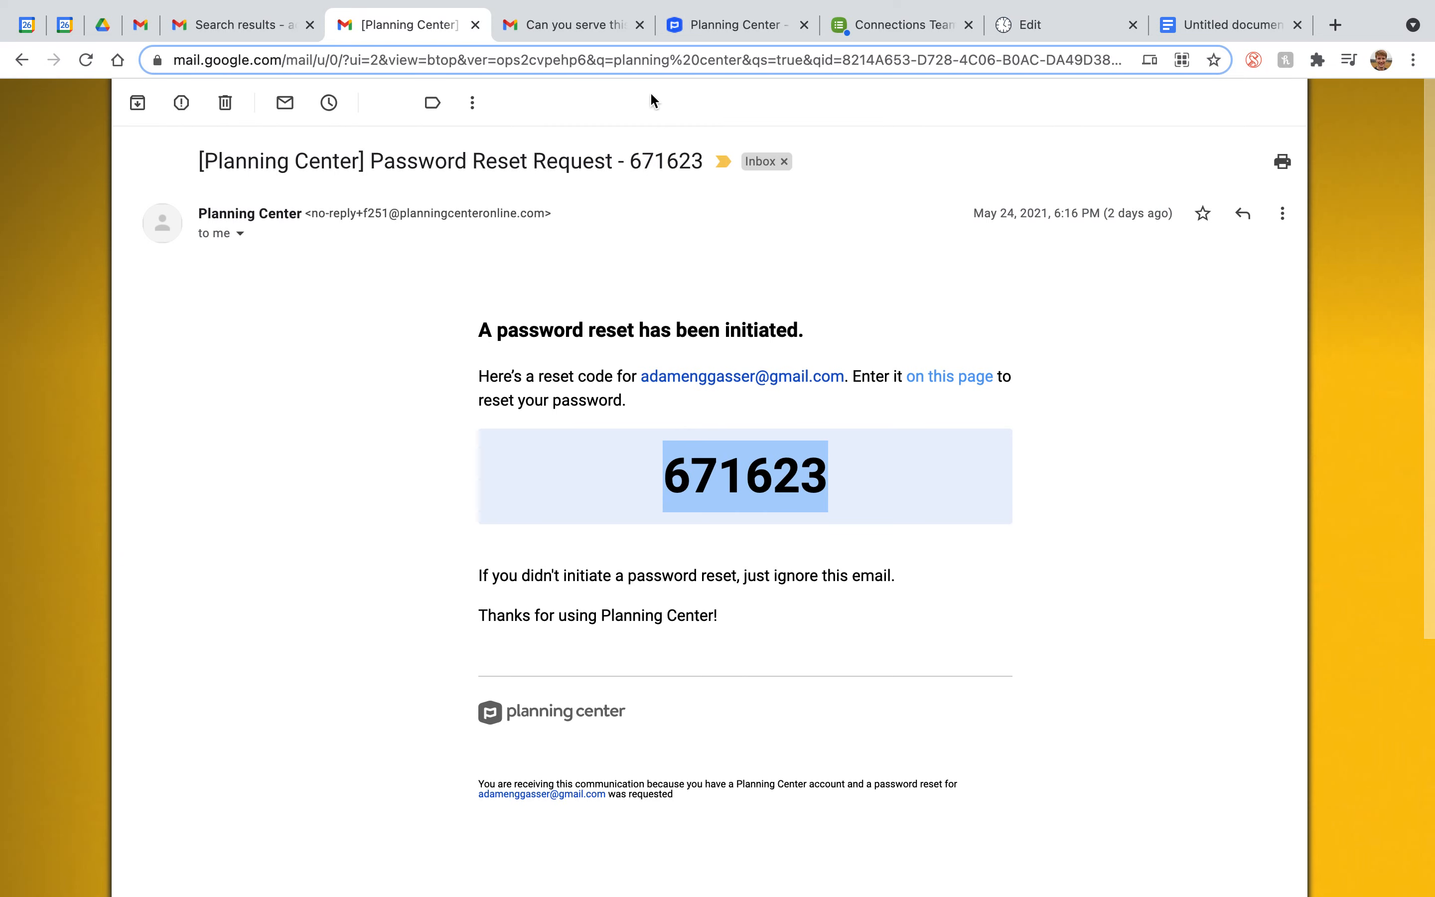
- Log in to Planning Center with the entered credentials and dismiss the browser's offer to update the saved password
{"action": "left_click", "coordinate": [731, 27]}
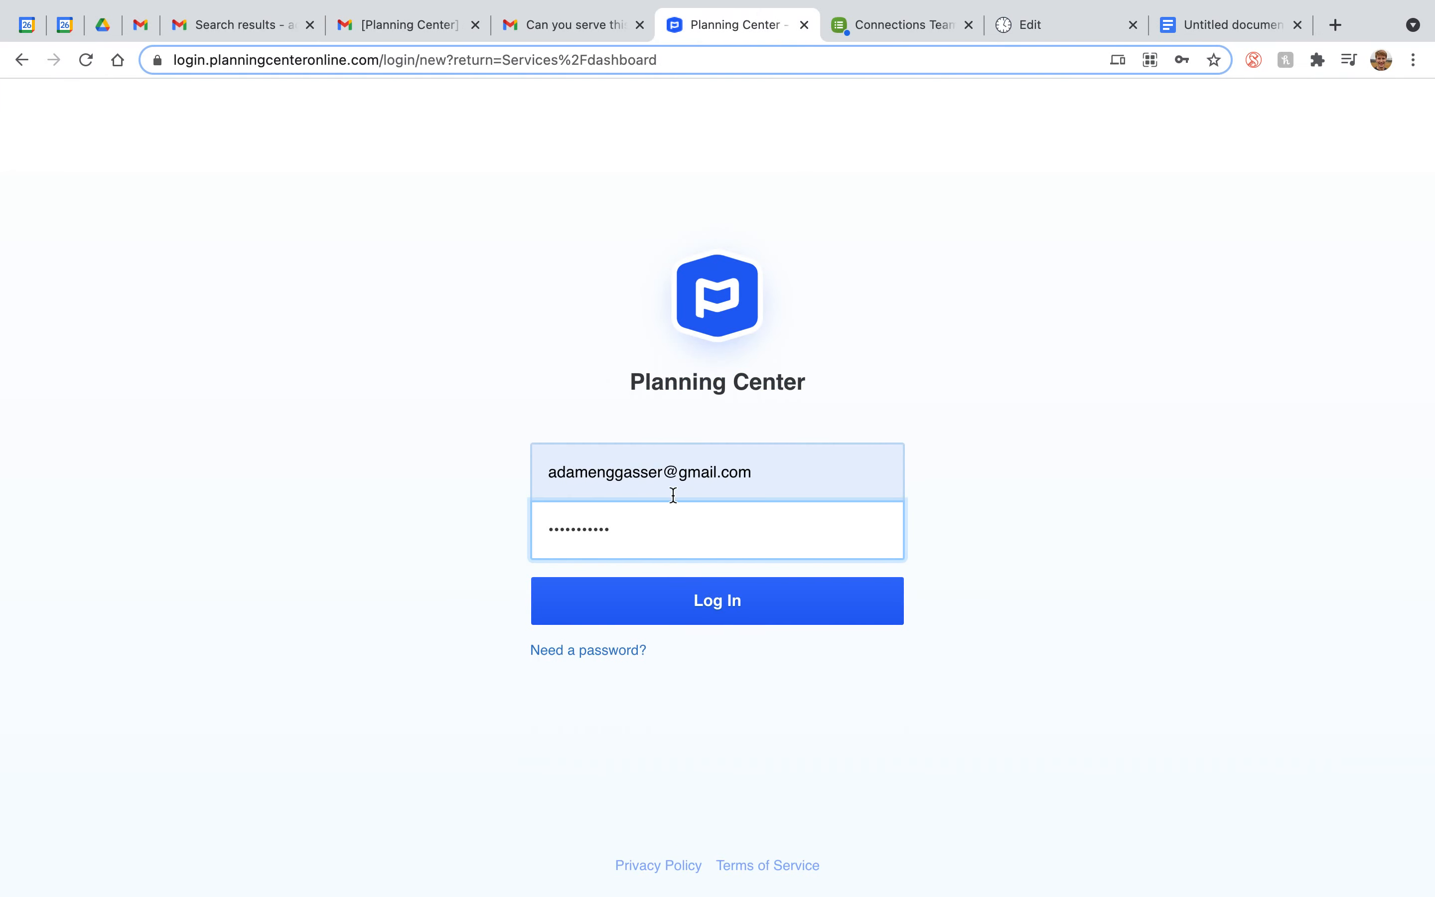
{"action": "left_click", "coordinate": [693, 614]}
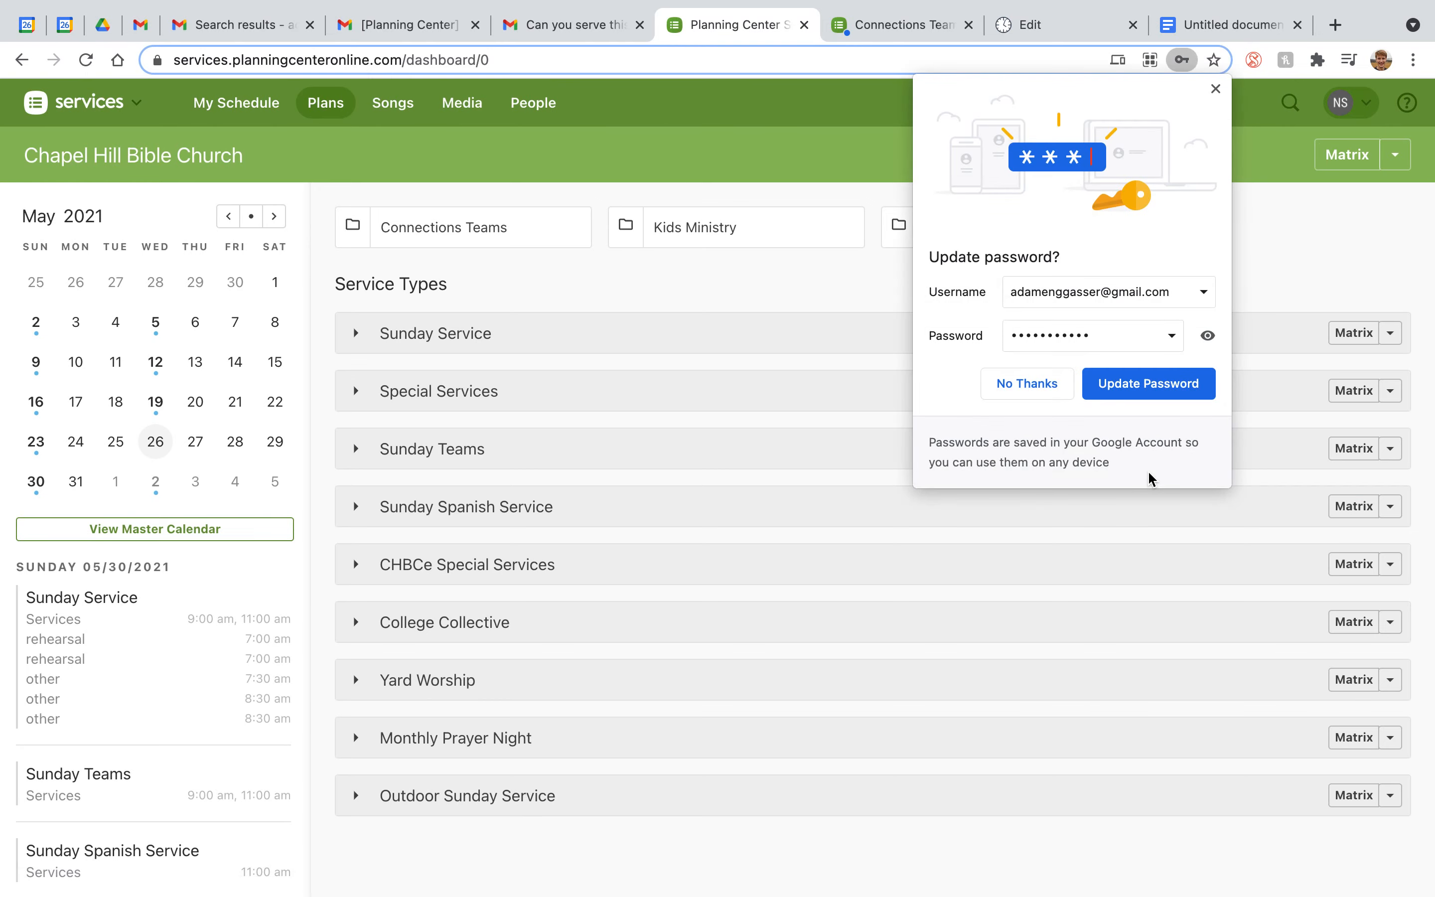
{"action": "left_click", "coordinate": [1216, 89]}
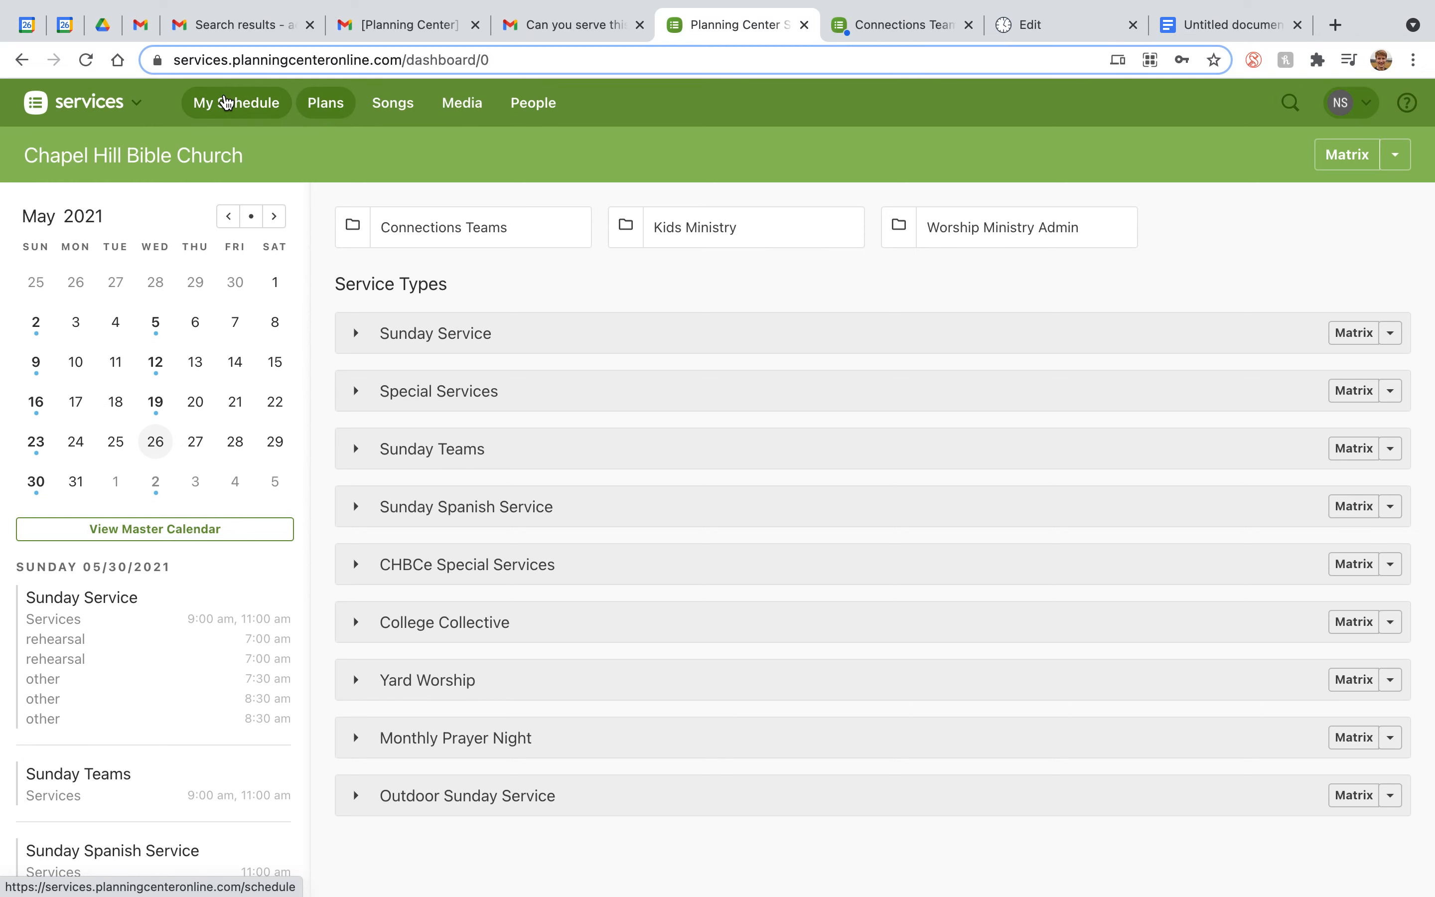
- Open My Schedule and look over the confirmed Connections Teams assignments
{"action": "left_click", "coordinate": [228, 102]}
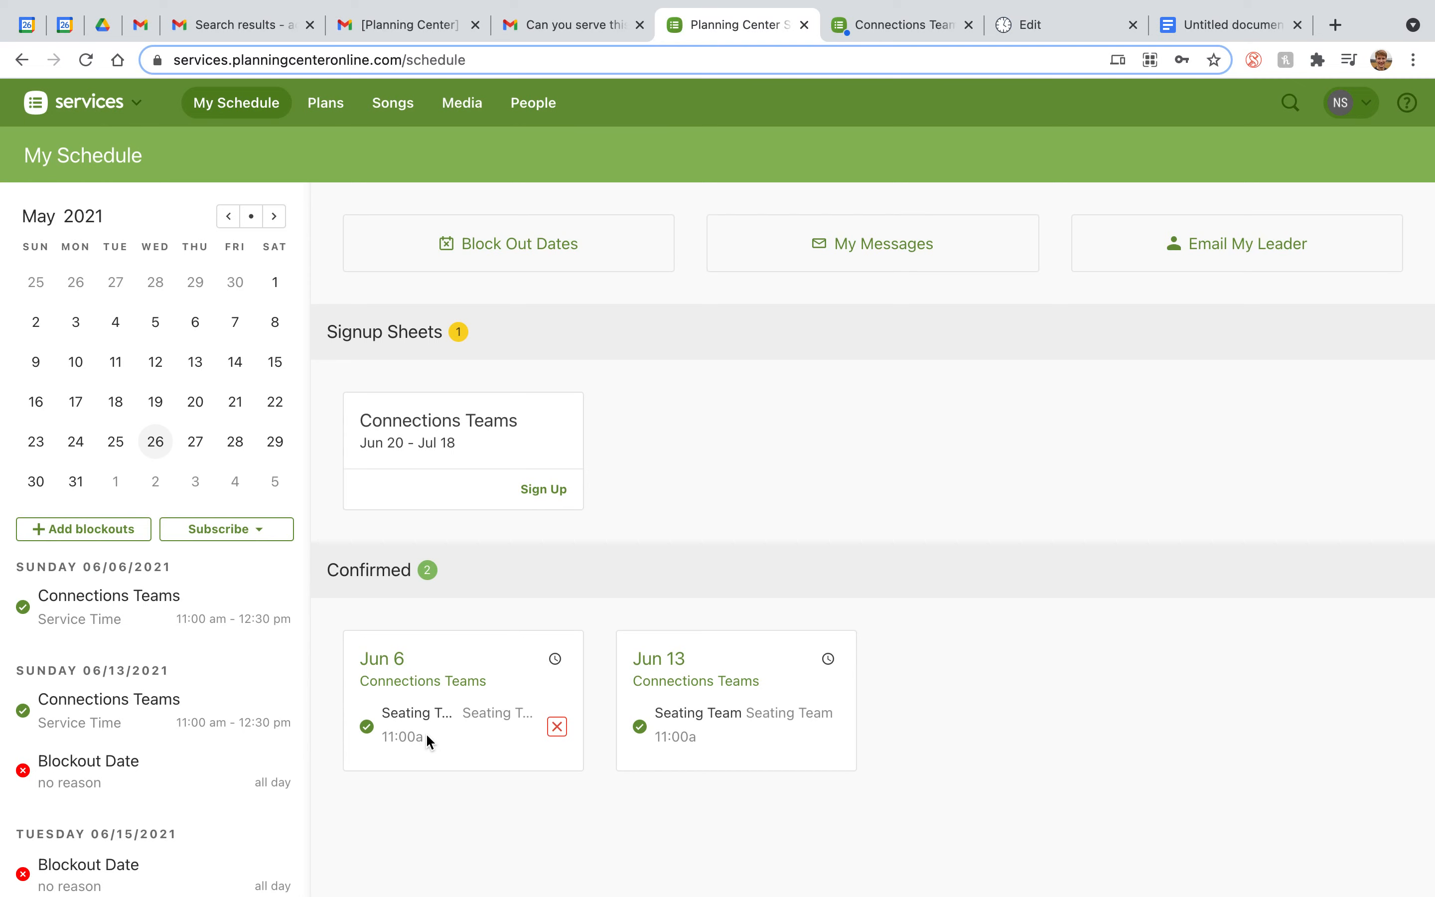
{"action": "left_click_drag", "start_coordinate": [339, 567], "coordinate": [500, 580]}
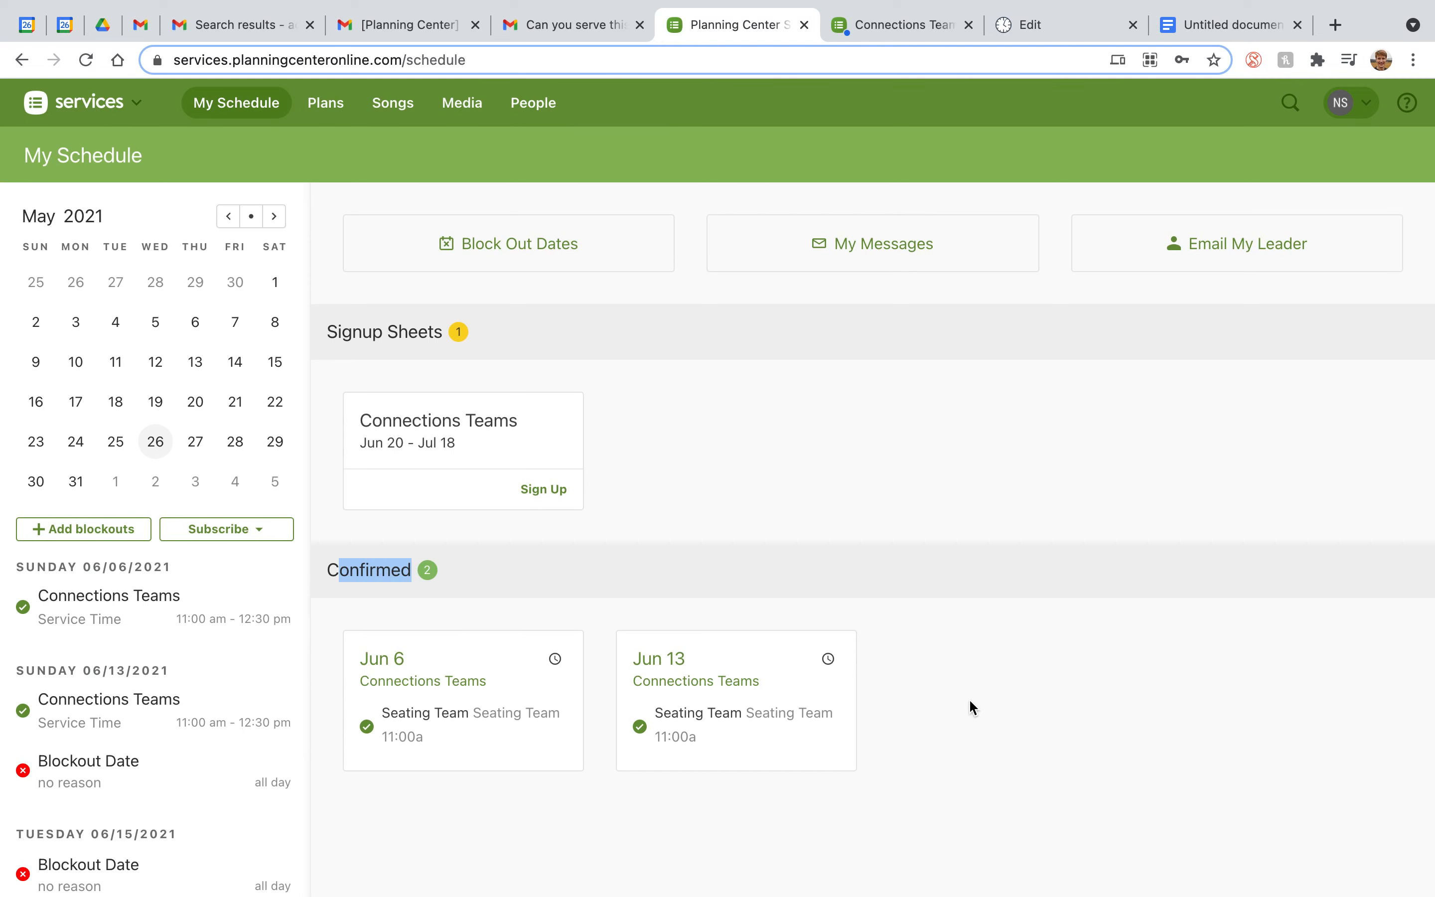
{"action": "left_click", "coordinate": [1054, 695]}
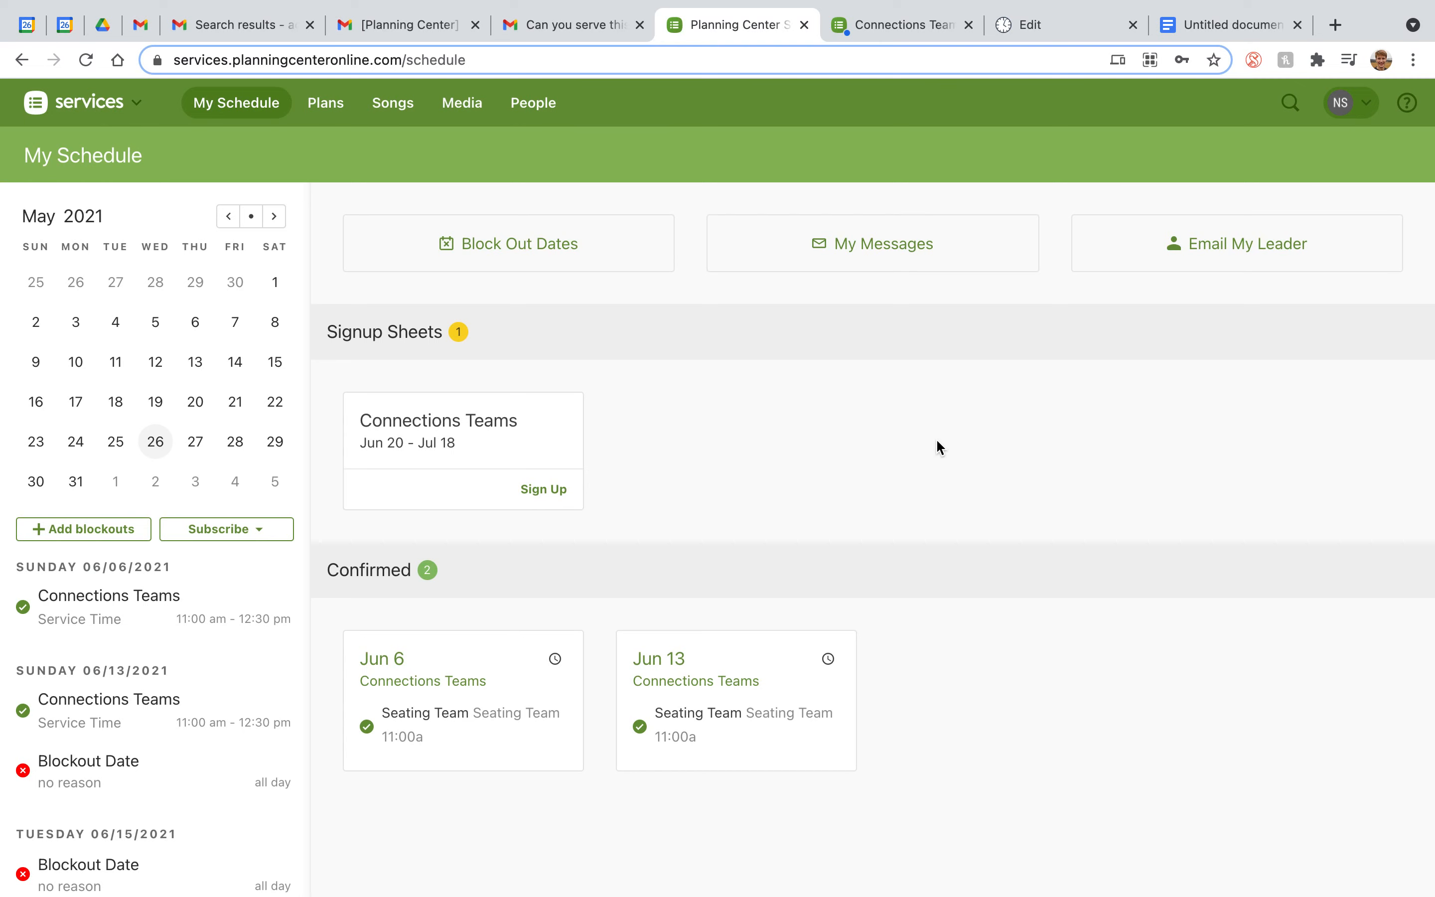
- Decline the Jun 6 11:00am Seating Team assignment with the reason "Gma birthday!!!" and submit the response
{"action": "mouse_move", "coordinate": [508, 737]}
{"action": "left_click", "coordinate": [558, 726]}
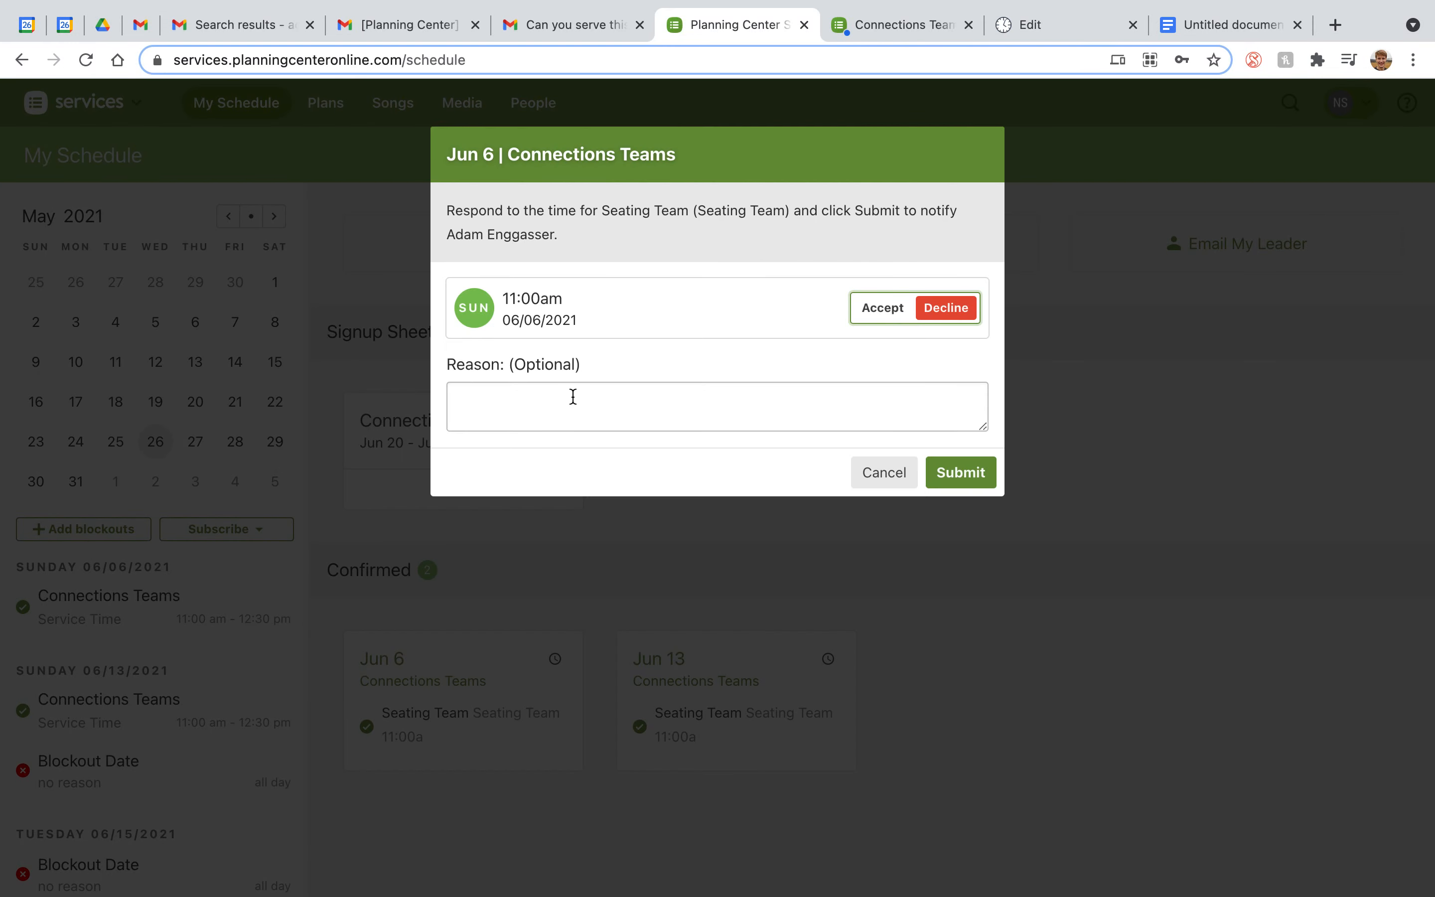
{"action": "left_click", "coordinate": [558, 410]}
{"action": "type", "text": "Gma birthday!"}
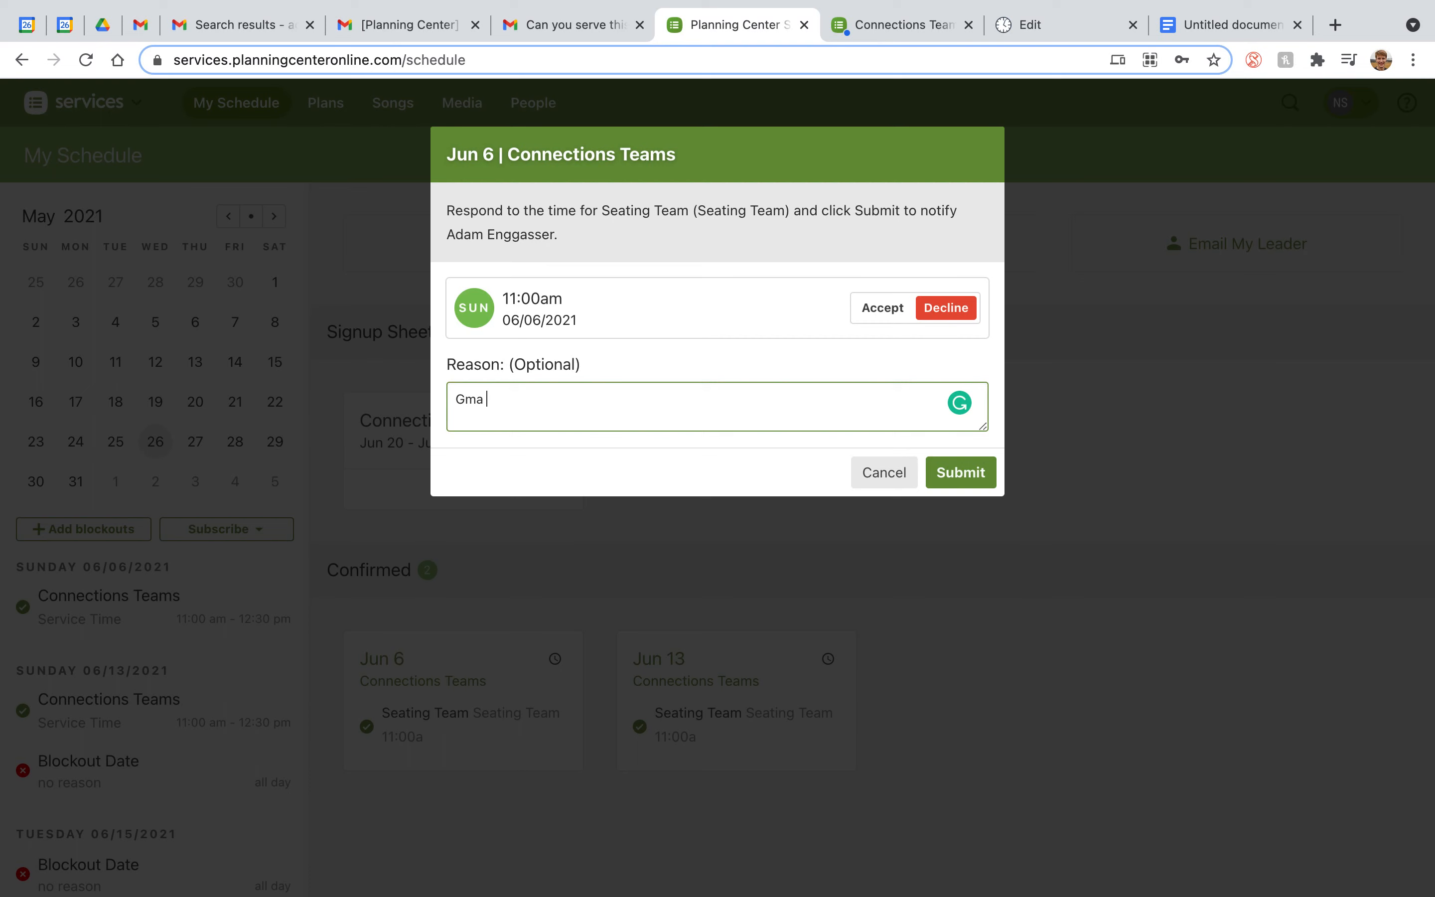
{"action": "type", "text": "!!"}
{"action": "left_click", "coordinate": [953, 471]}
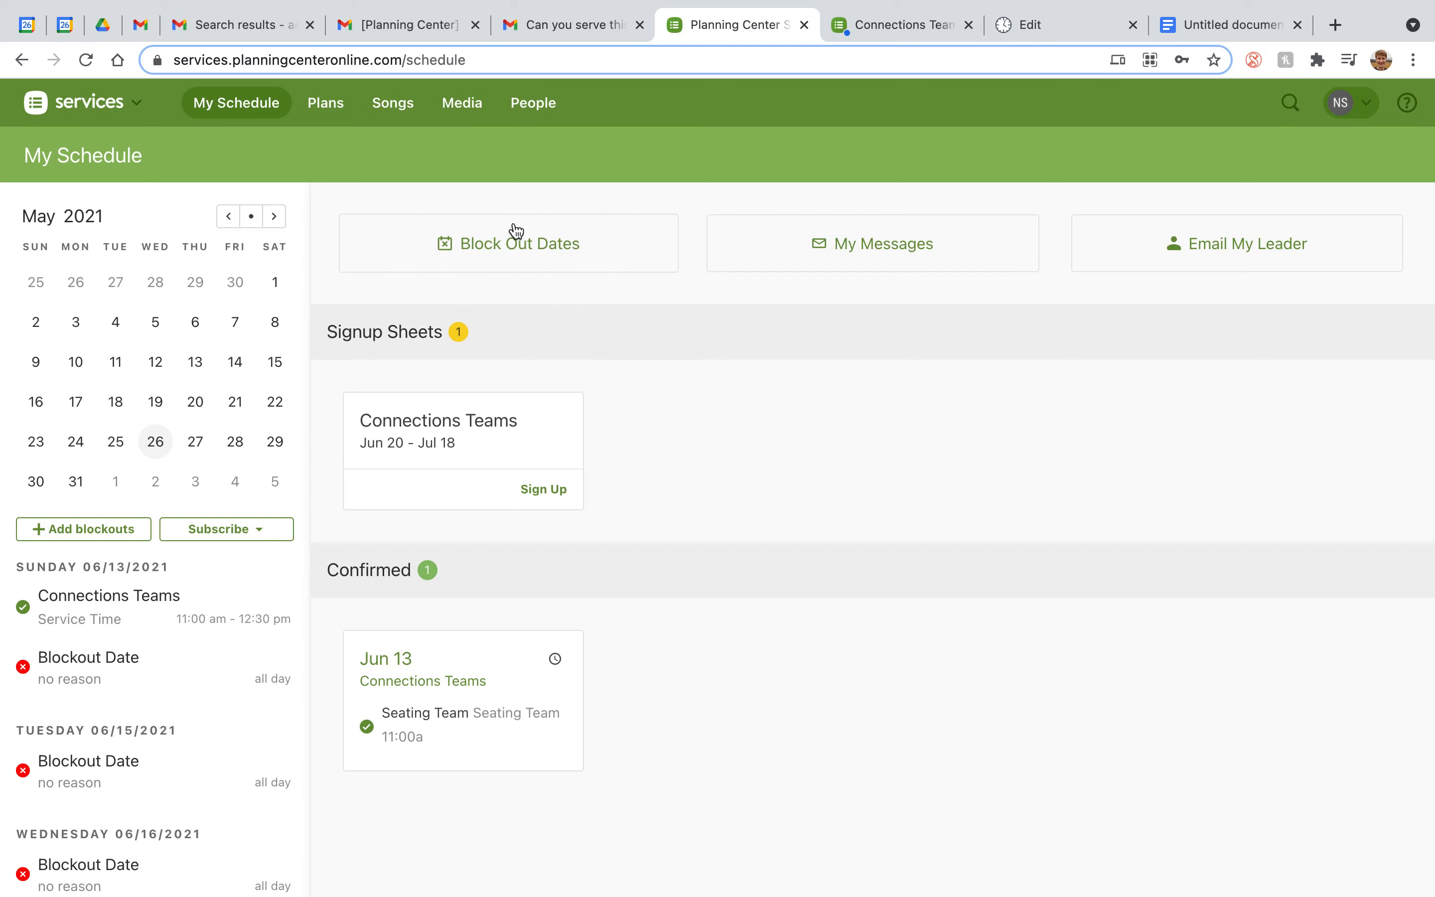
- Save all-day blockouts for June 22 and June 24–26, 2021, giving the June 24–26 one the reason "Beach"
{"action": "left_click", "coordinate": [497, 249]}
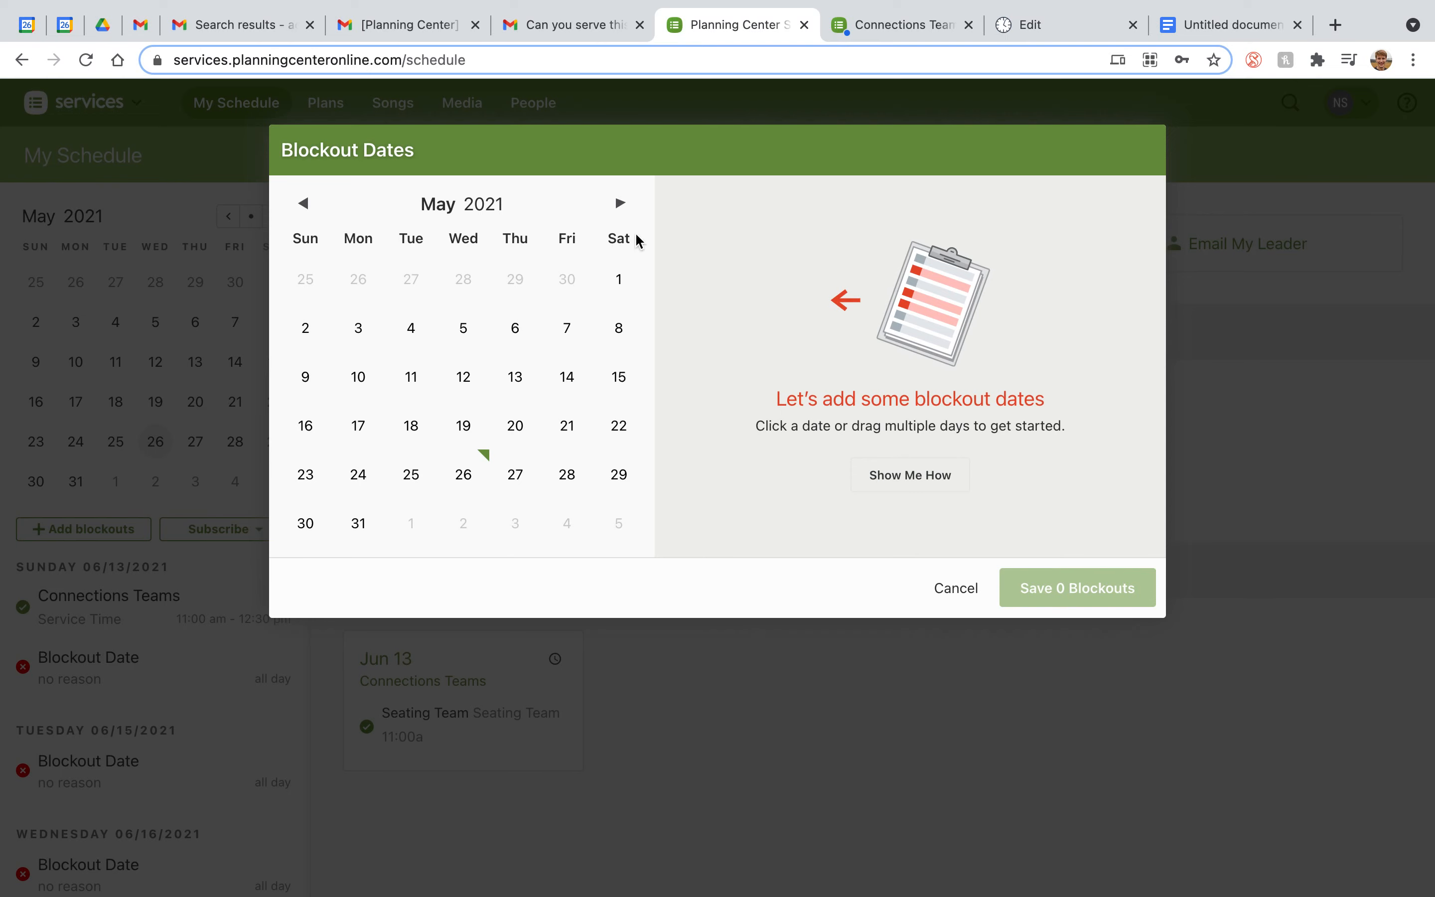
{"action": "left_click", "coordinate": [620, 203]}
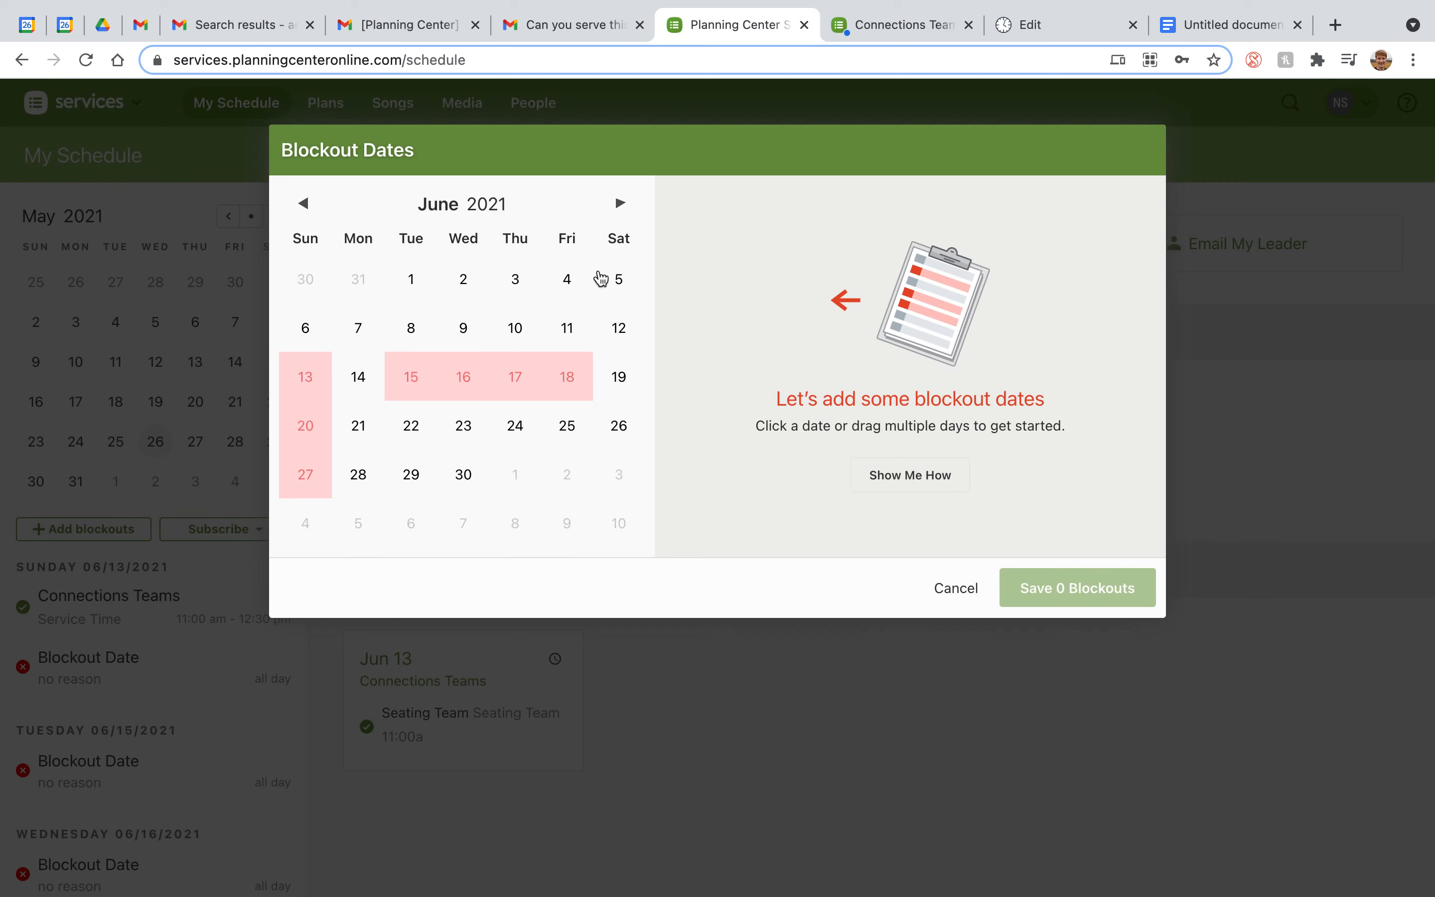
{"action": "left_click", "coordinate": [415, 435]}
{"action": "left_click", "coordinate": [528, 430]}
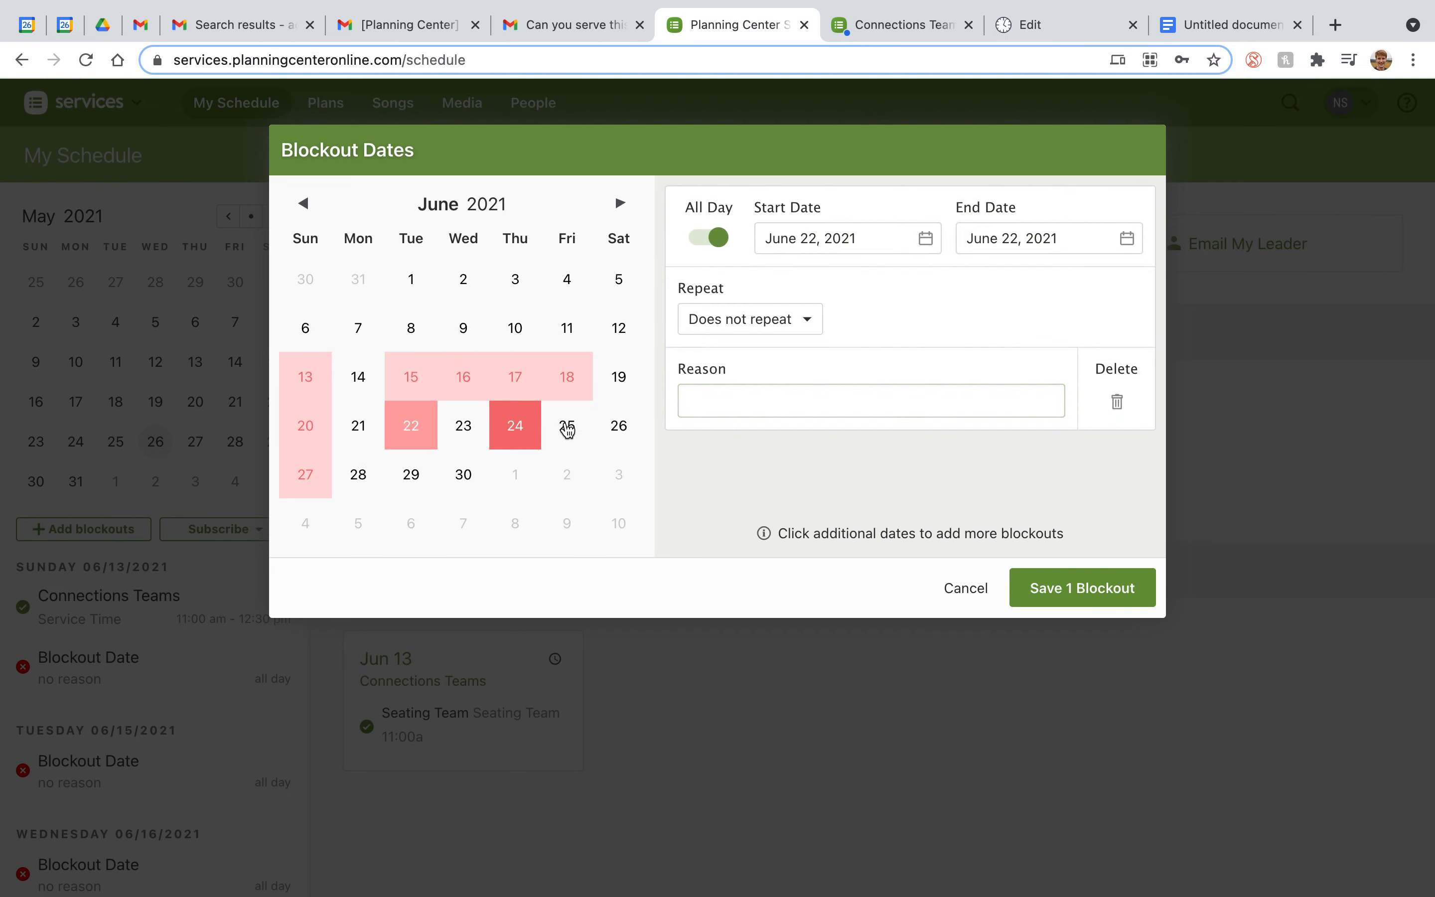
{"action": "left_click", "coordinate": [619, 426]}
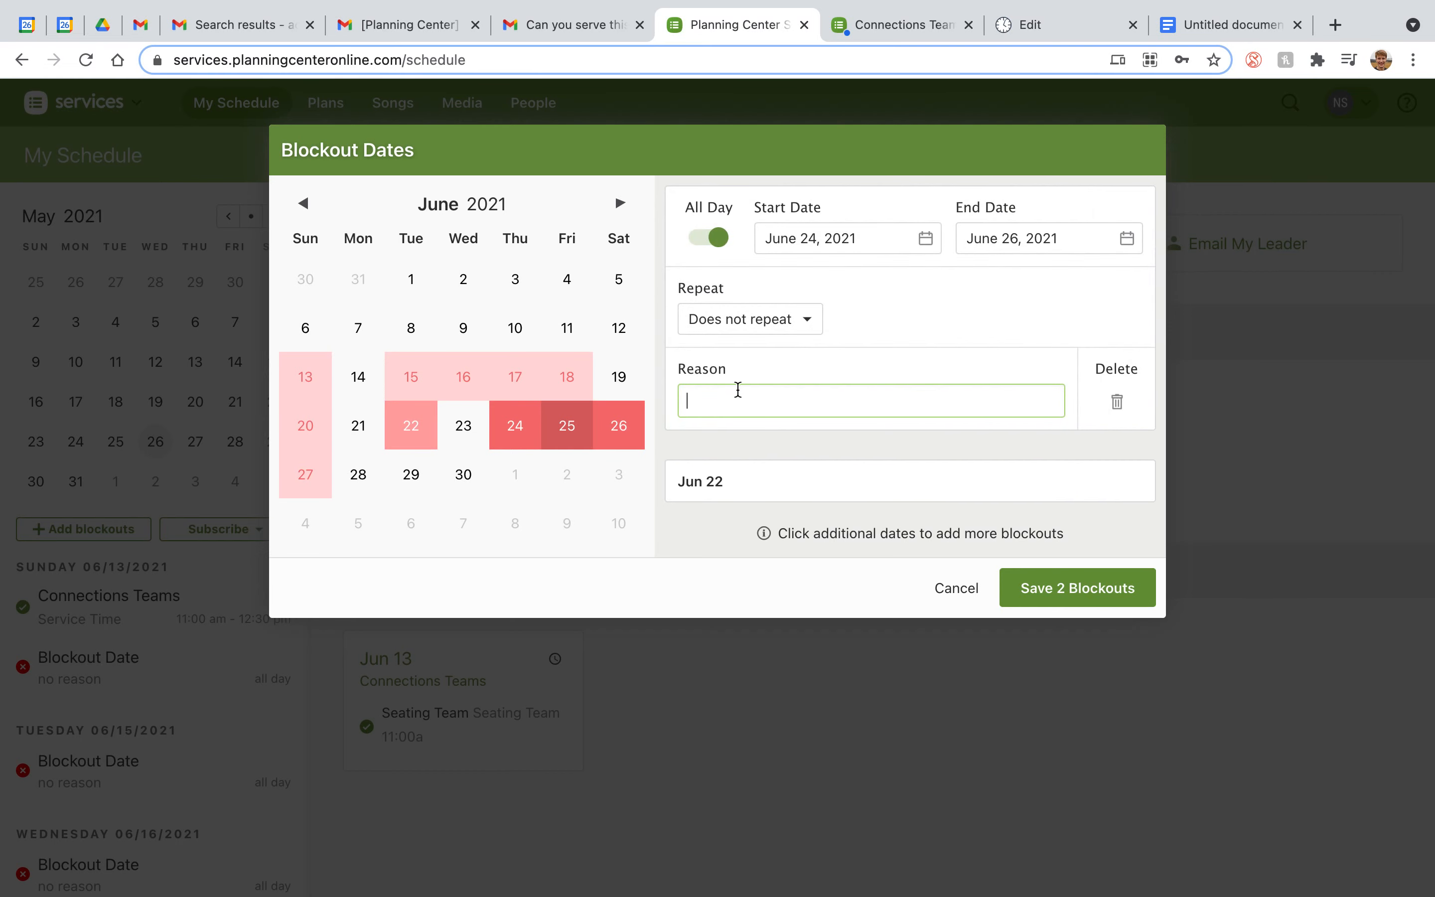
{"action": "type", "text": "Beach"}
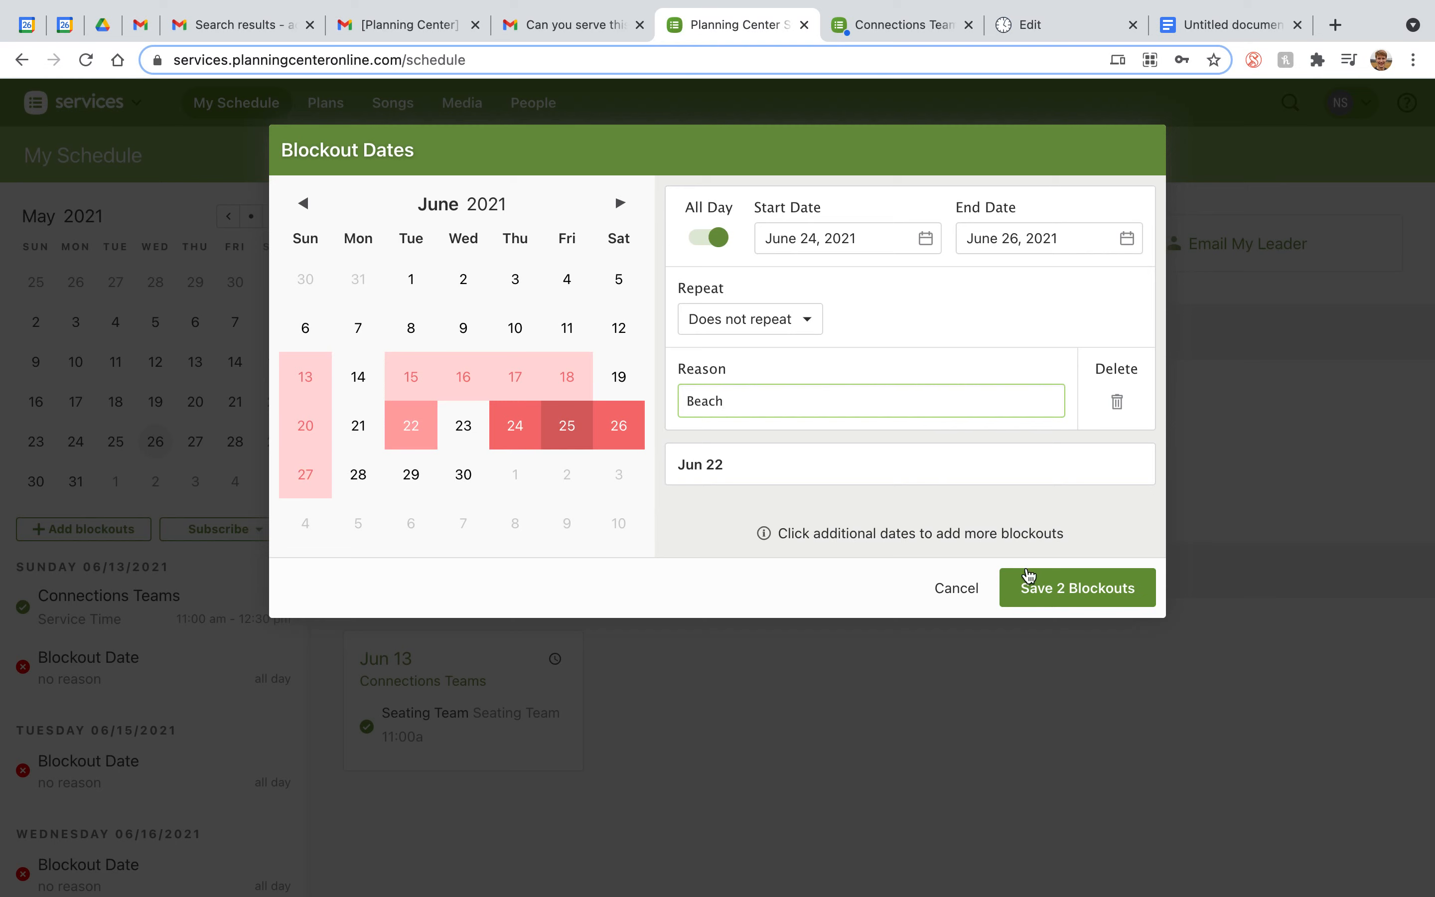
{"action": "left_click", "coordinate": [1056, 596]}
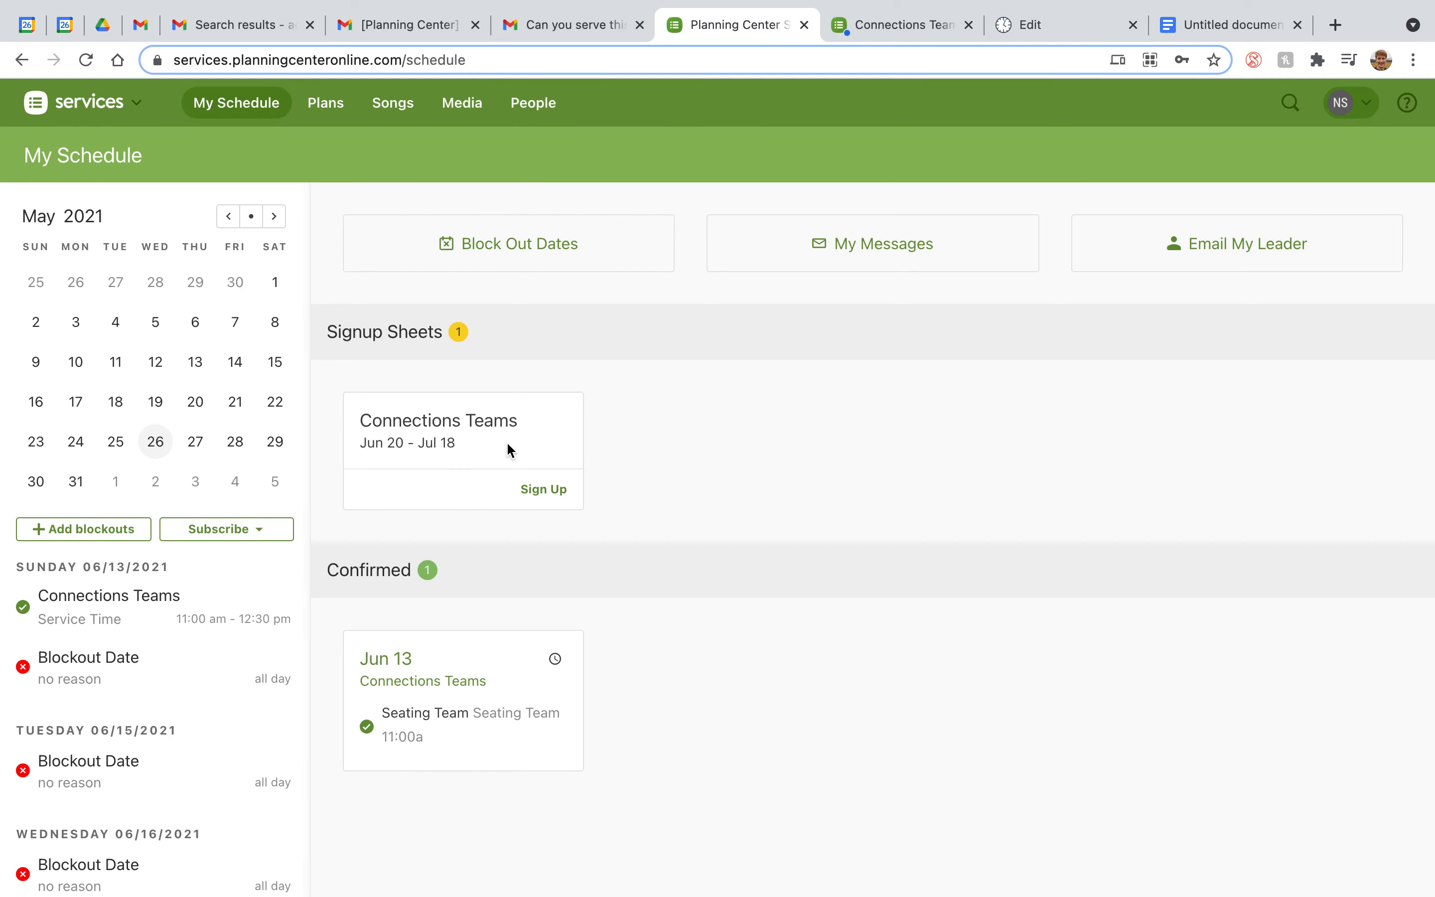
- Open the Connections Teams signup sheet for Jun 20 - Jul 18
{"action": "left_click_drag", "start_coordinate": [337, 330], "coordinate": [462, 325]}
{"action": "left_click", "coordinate": [549, 326]}
{"action": "left_click", "coordinate": [542, 498]}
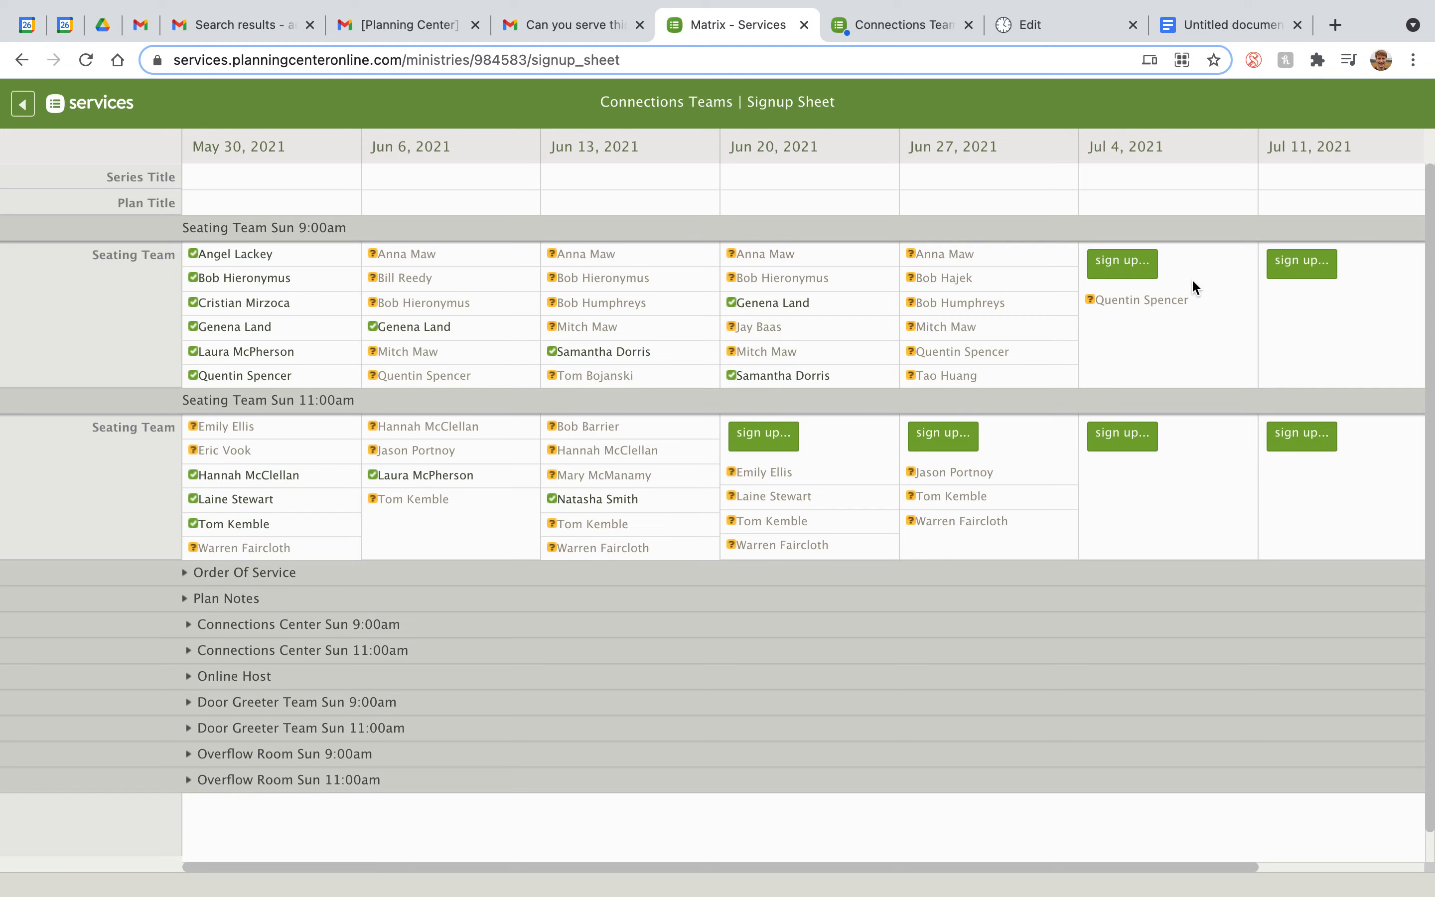
- Sign up for the Seating Team at the 9:00am service on Jul 4, 2021 and accept the commitment
{"action": "scroll", "coordinate": [1211, 306], "scroll_direction": "right", "scroll_amount": 3}
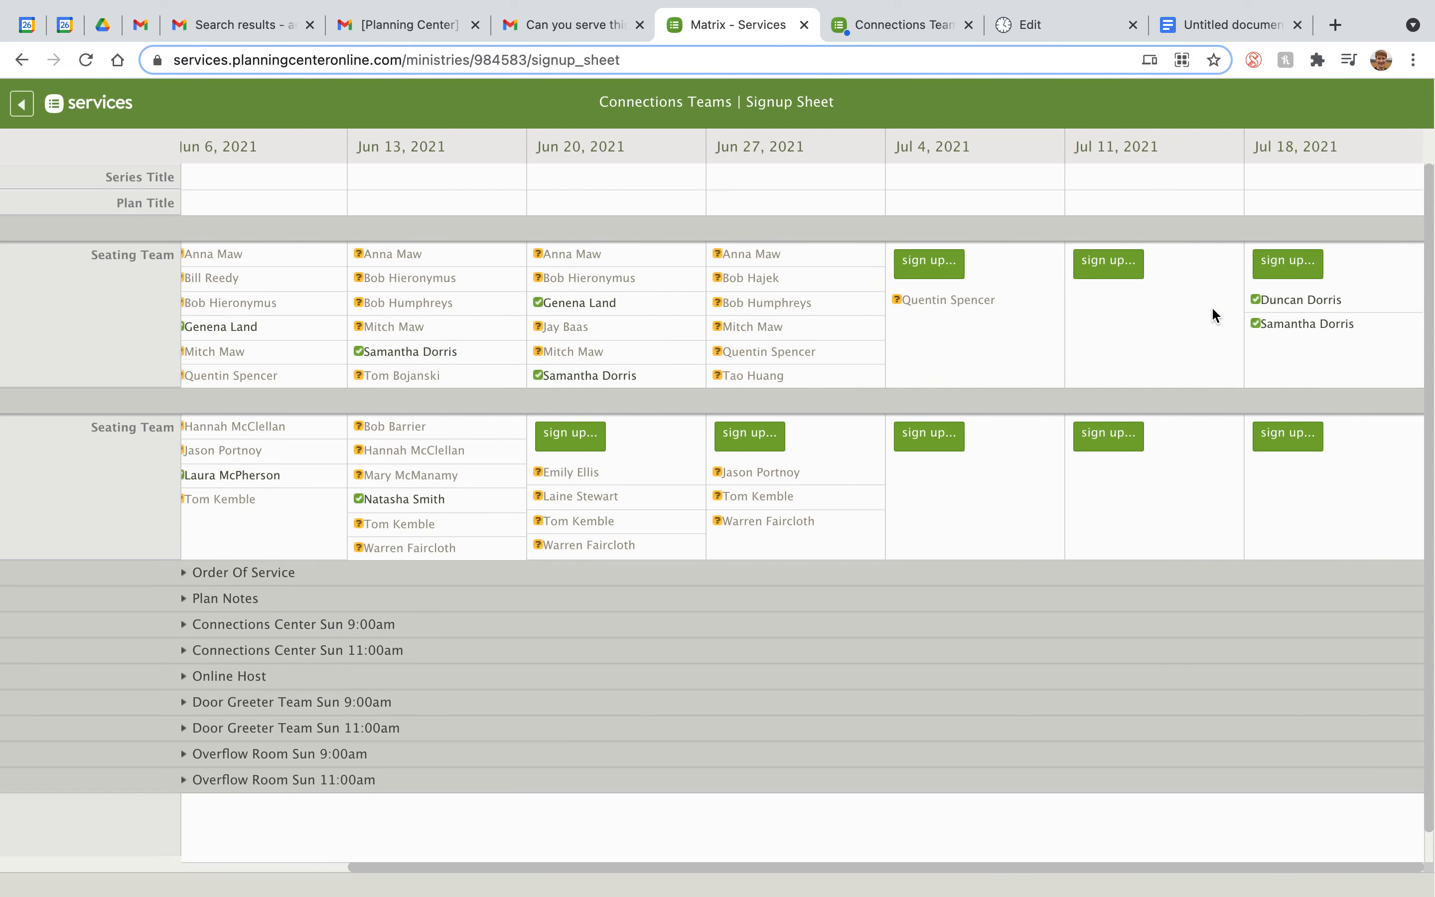
{"action": "scroll", "coordinate": [1211, 306], "scroll_direction": "left", "scroll_amount": 3}
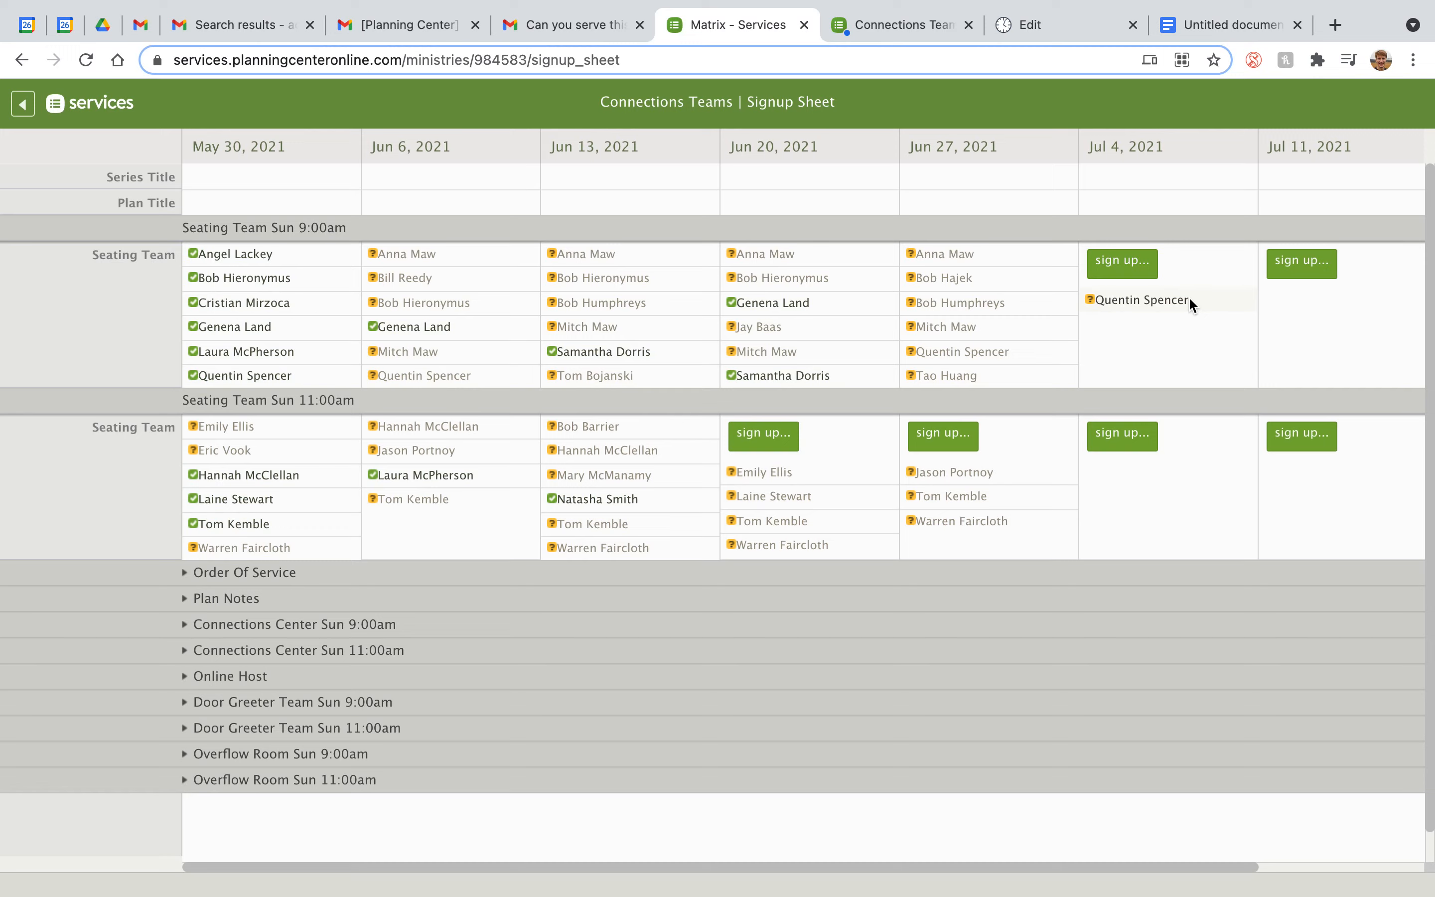
{"action": "left_click", "coordinate": [1130, 271]}
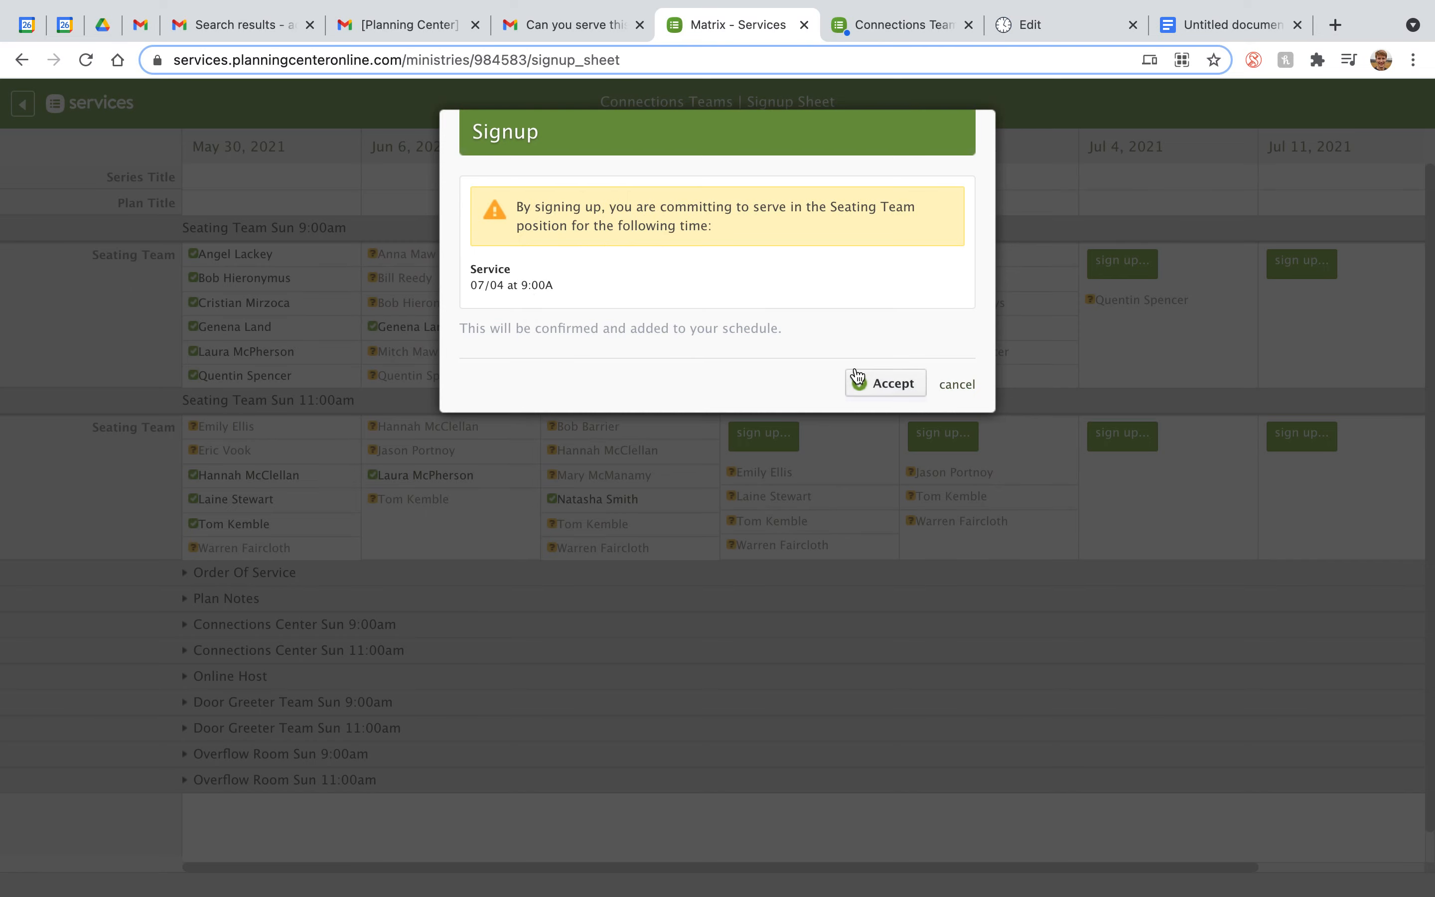
{"action": "left_click", "coordinate": [897, 385]}
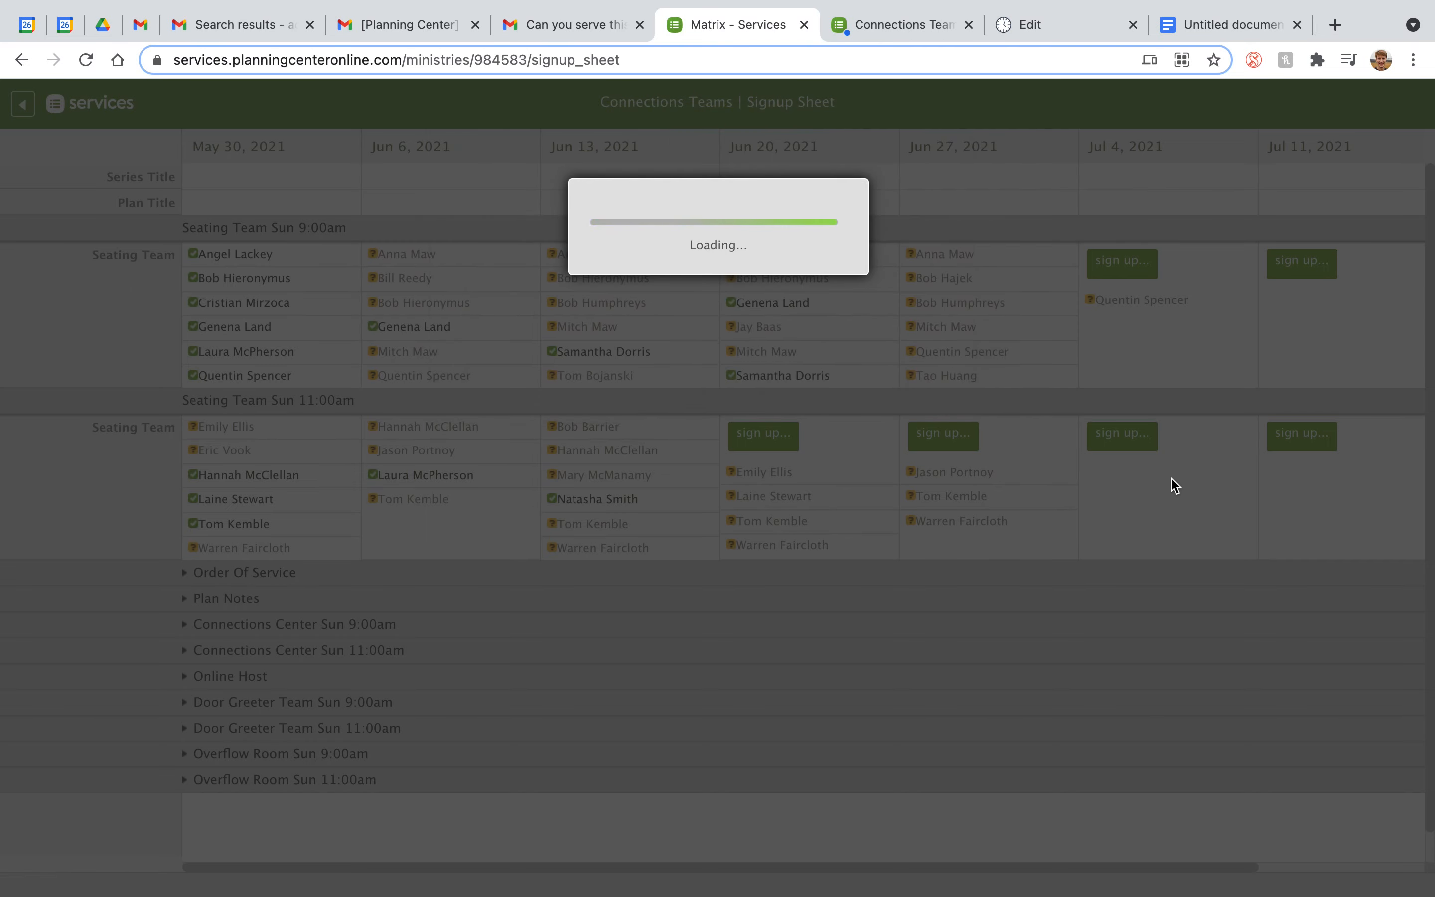